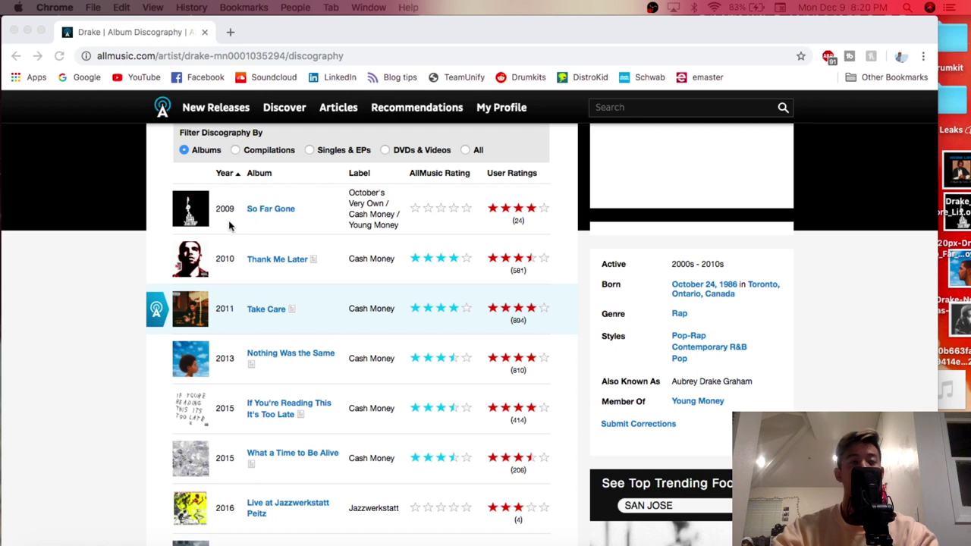
scroll(231, 221, down, 2)
scroll(232, 226, up, 1)
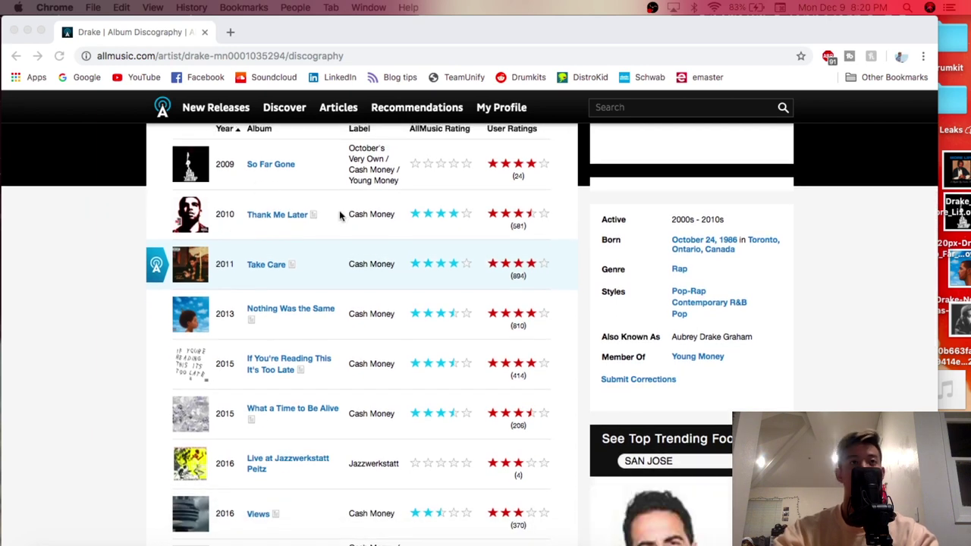
scroll(274, 232, down, 1)
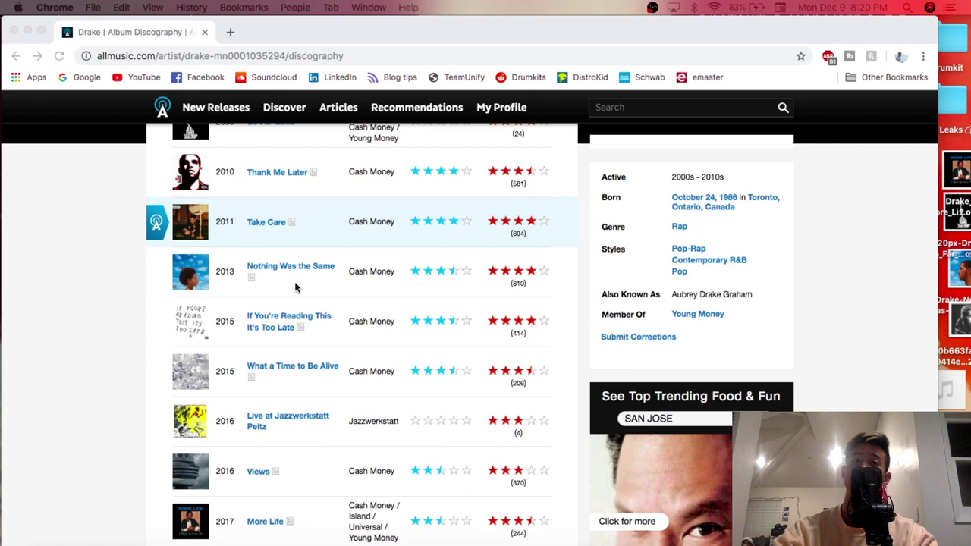
scroll(303, 345, down, 1)
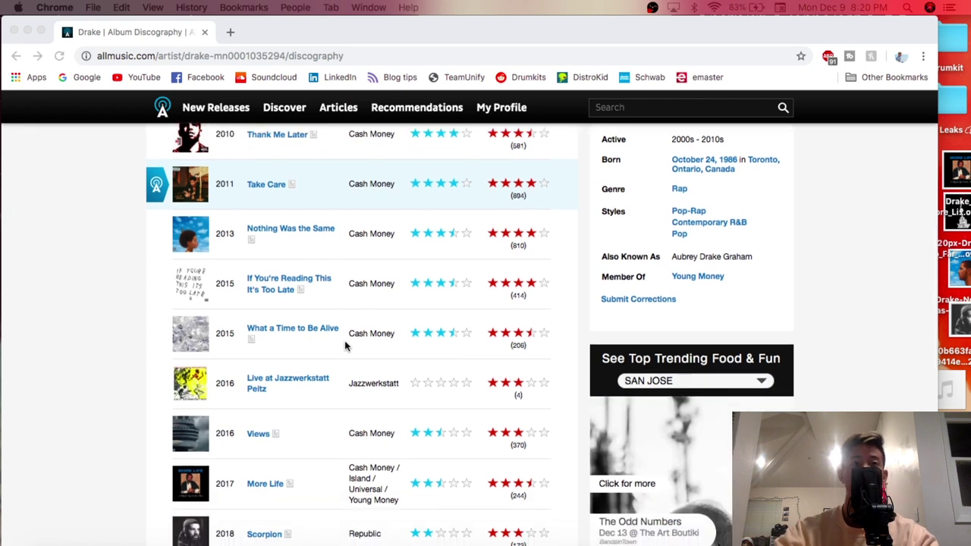
scroll(326, 394, down, 1)
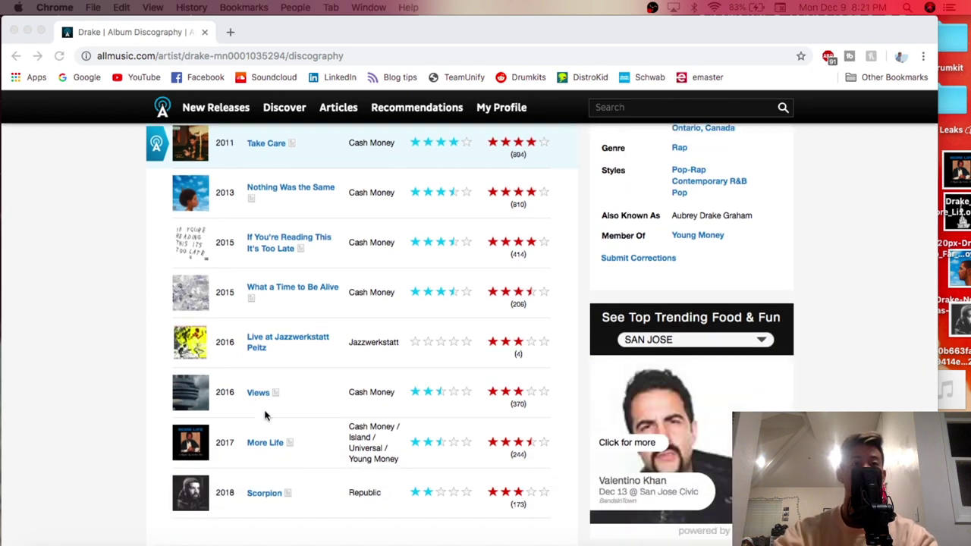
scroll(273, 486, up, 1)
scroll(285, 497, up, 8)
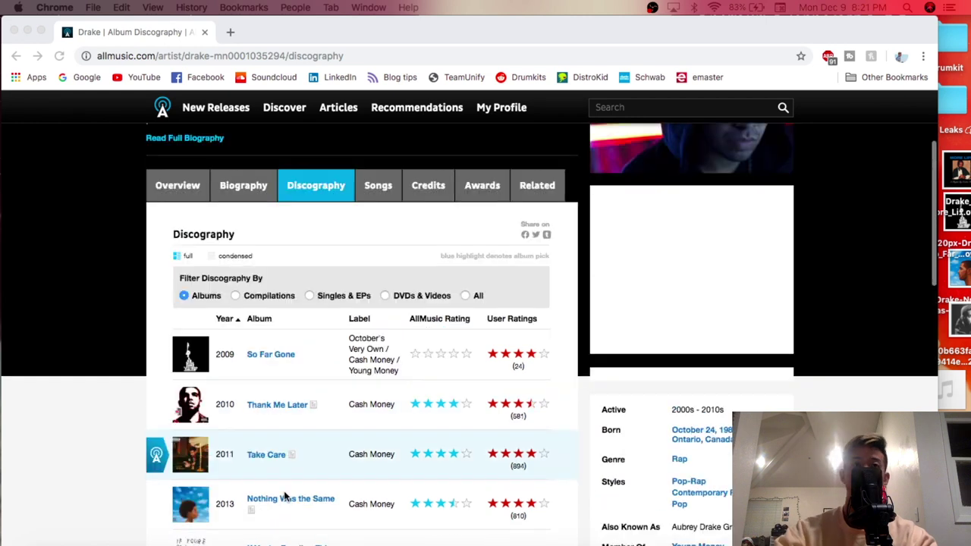
click(267, 358)
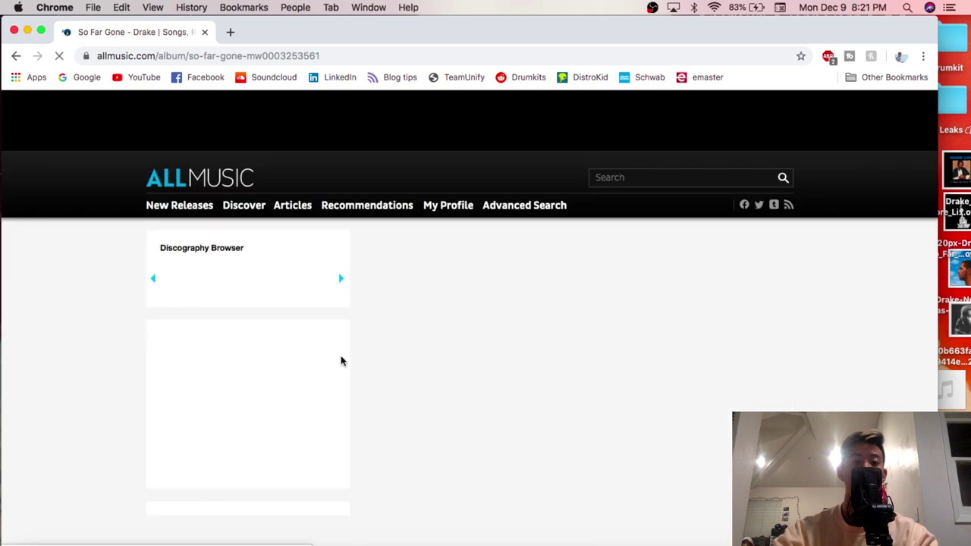
Step: Scroll down through the So Far Gone album page's track listing on AllMusic
scroll(509, 373, down, 2)
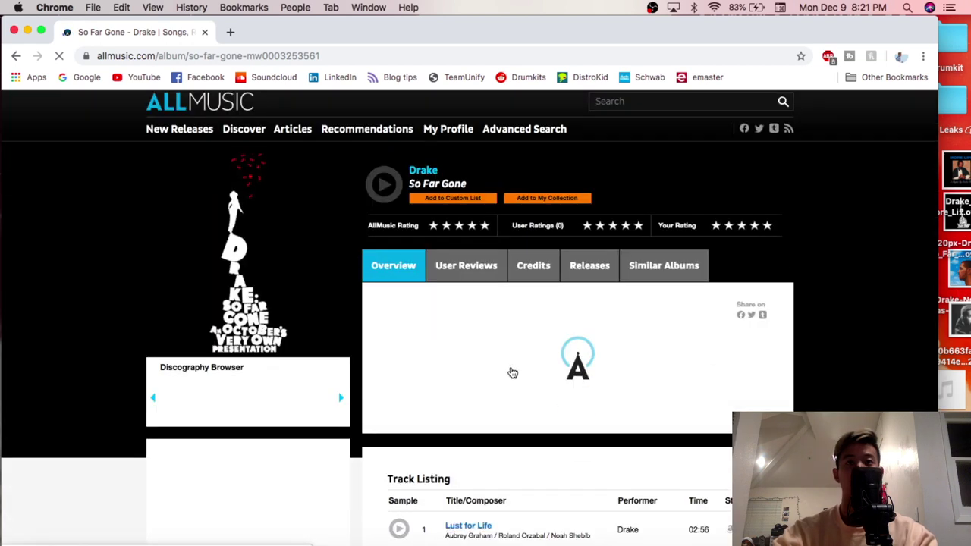
scroll(512, 373, down, 2)
scroll(512, 372, down, 2)
scroll(512, 370, down, 1)
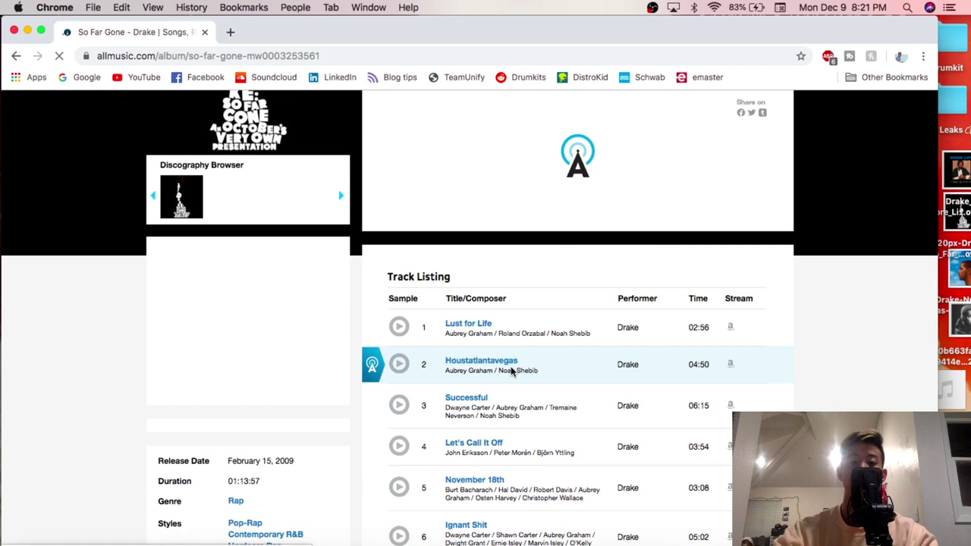
scroll(501, 364, down, 3)
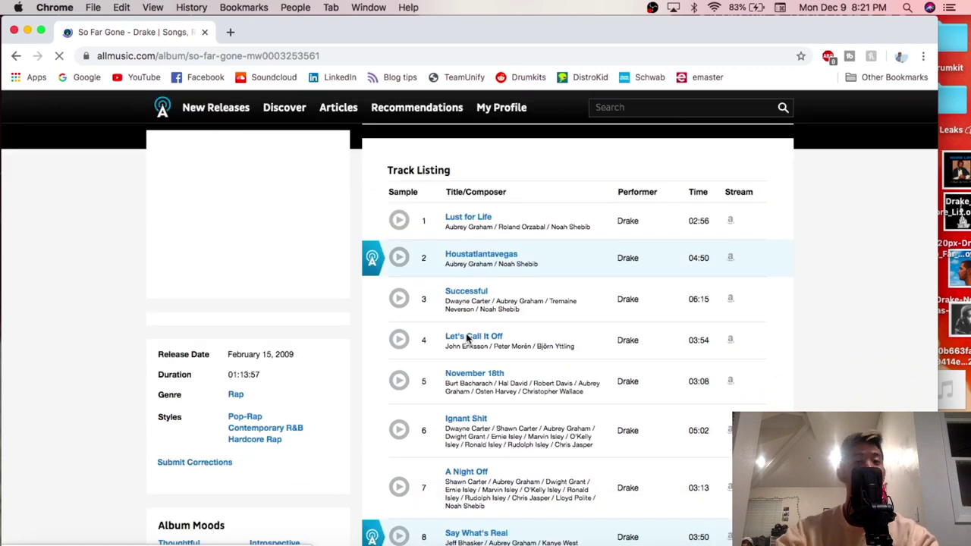
scroll(467, 338, down, 2)
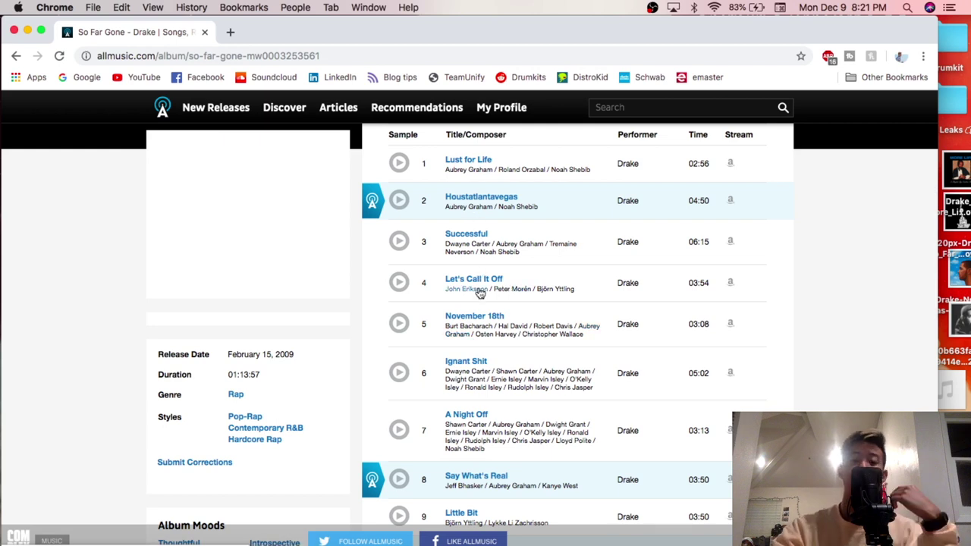
mouse_move(508, 374)
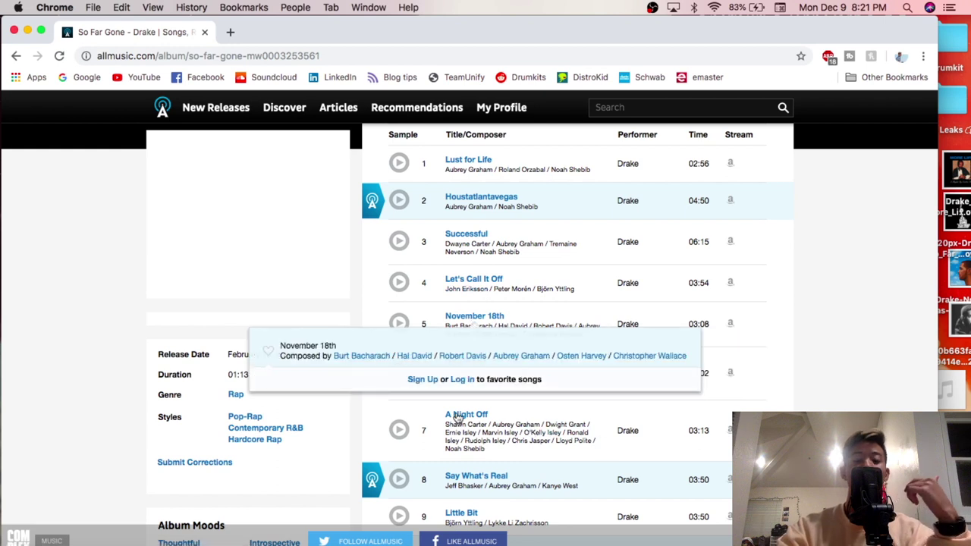
scroll(531, 421, down, 3)
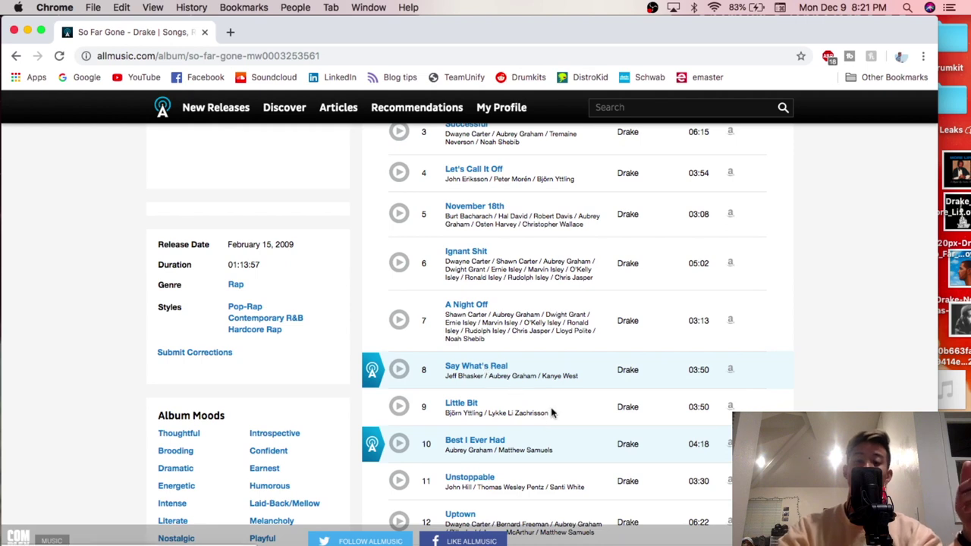
scroll(580, 410, down, 2)
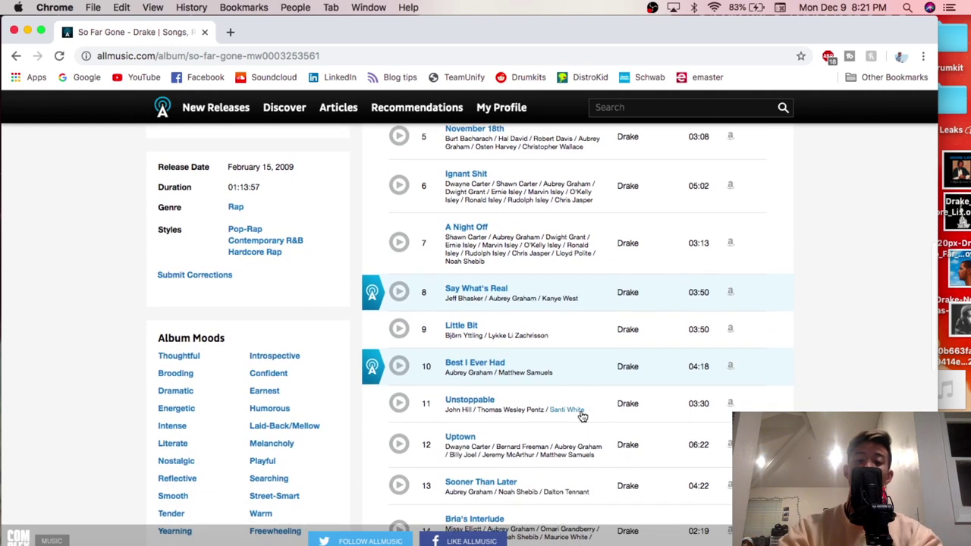
scroll(581, 414, down, 1)
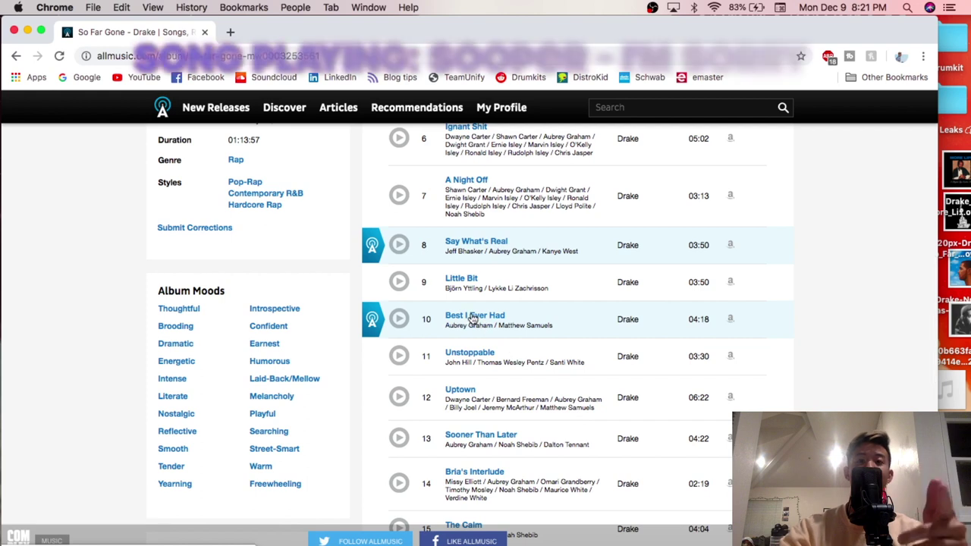
mouse_move(471, 319)
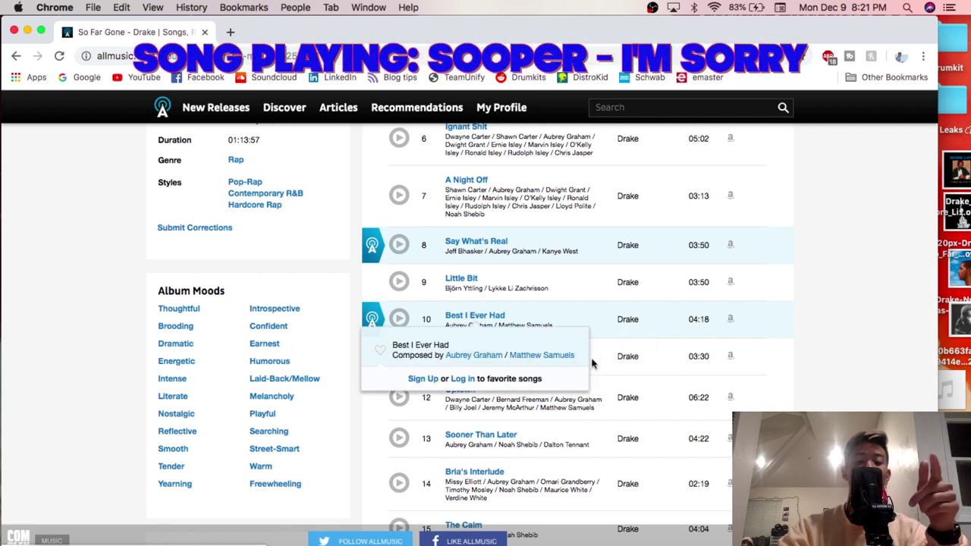
scroll(594, 357, down, 2)
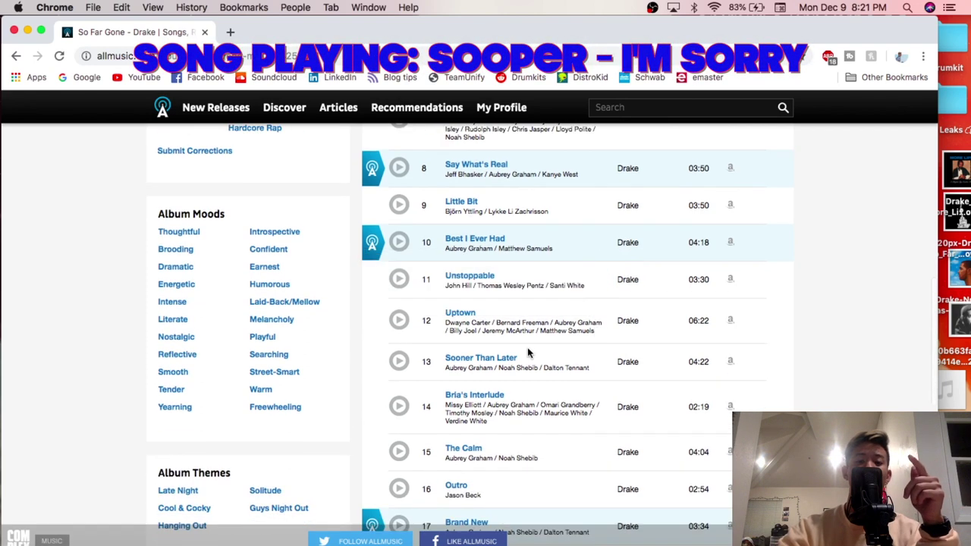
scroll(548, 341, down, 1)
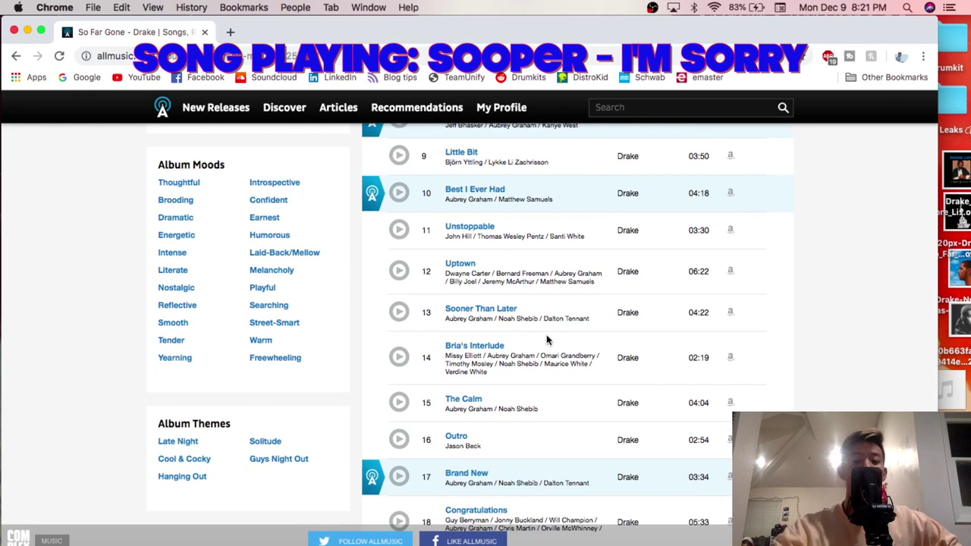
scroll(548, 341, down, 3)
Step: Scroll back up and down to recheck part of the So Far Gone track listing
scroll(548, 341, up, 2)
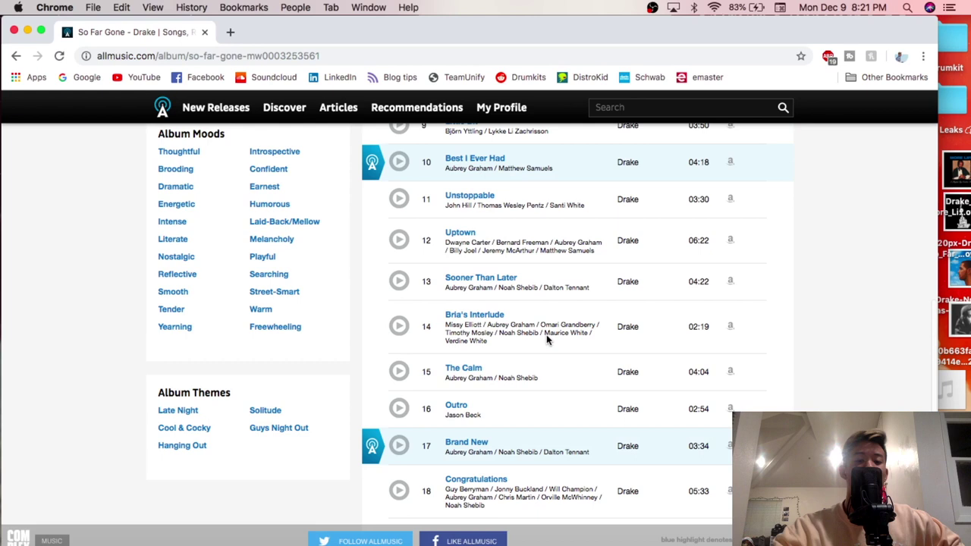
scroll(547, 340, up, 2)
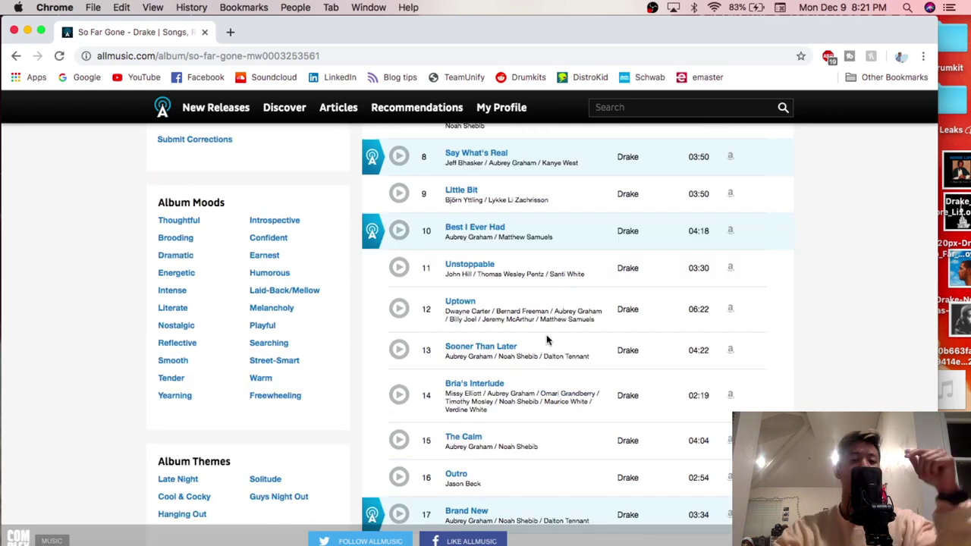
scroll(547, 340, up, 1)
scroll(547, 339, up, 2)
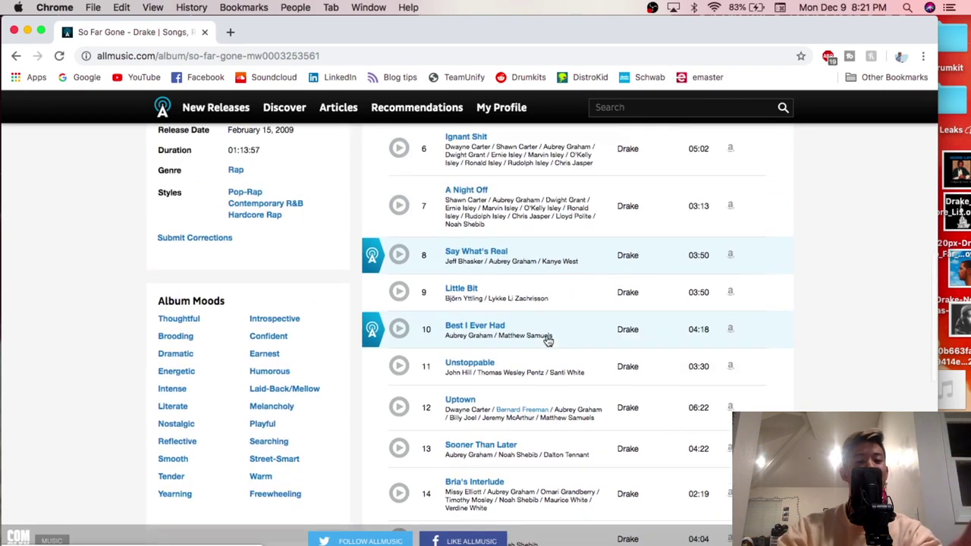
scroll(548, 341, up, 10)
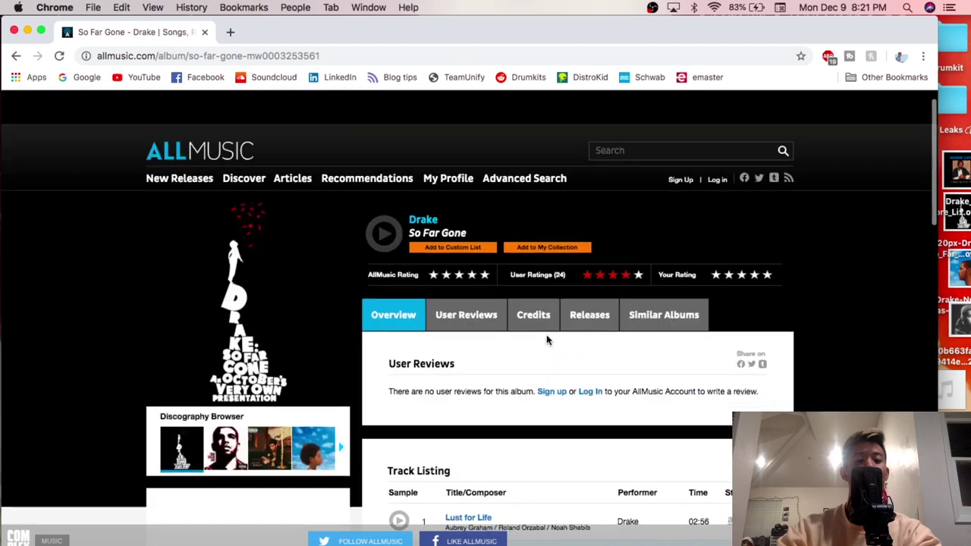
scroll(548, 341, down, 3)
scroll(547, 340, down, 3)
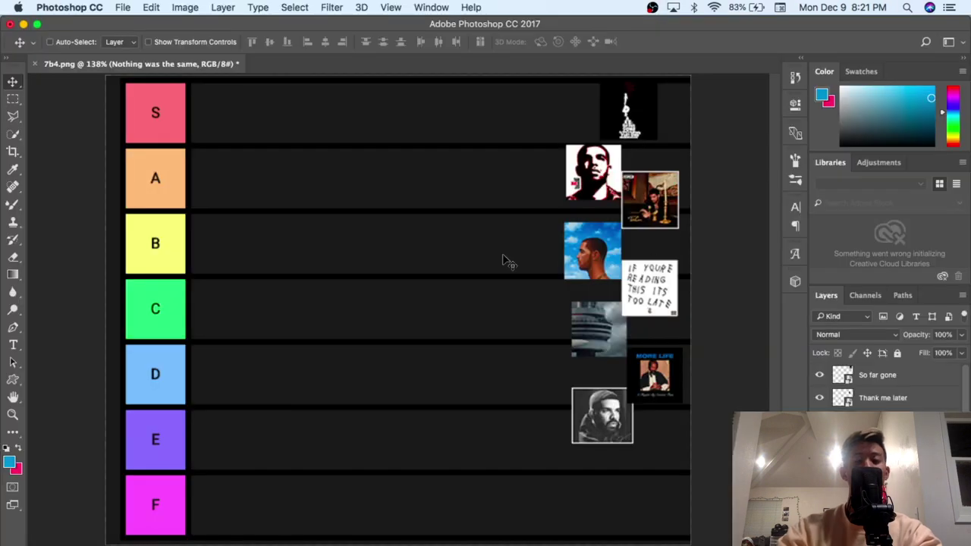
Step: Move the So Far Gone cover from the S row to the start of the B row
key(alt+period)
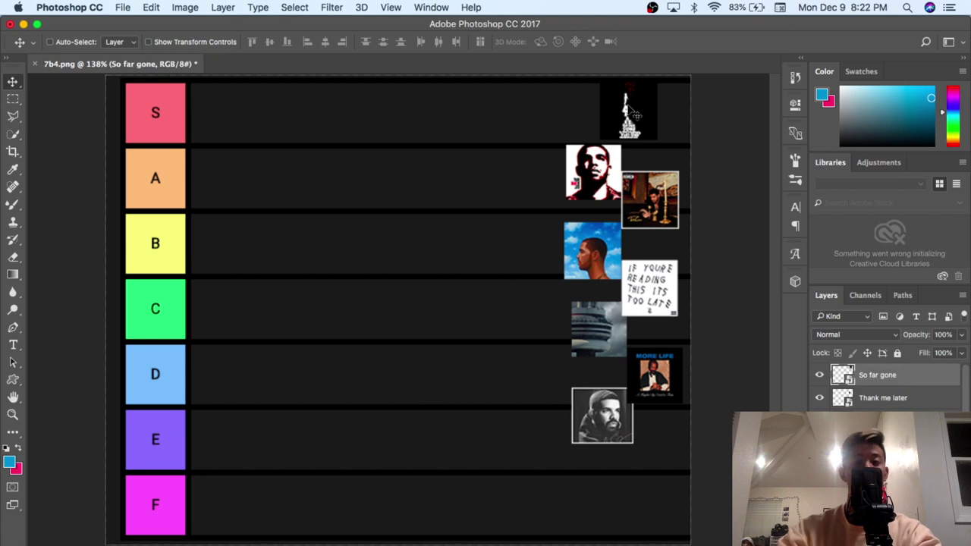
mouse_move(628, 122)
mouse_down()
mouse_move(469, 167)
mouse_move(341, 241)
mouse_move(240, 250)
mouse_up()
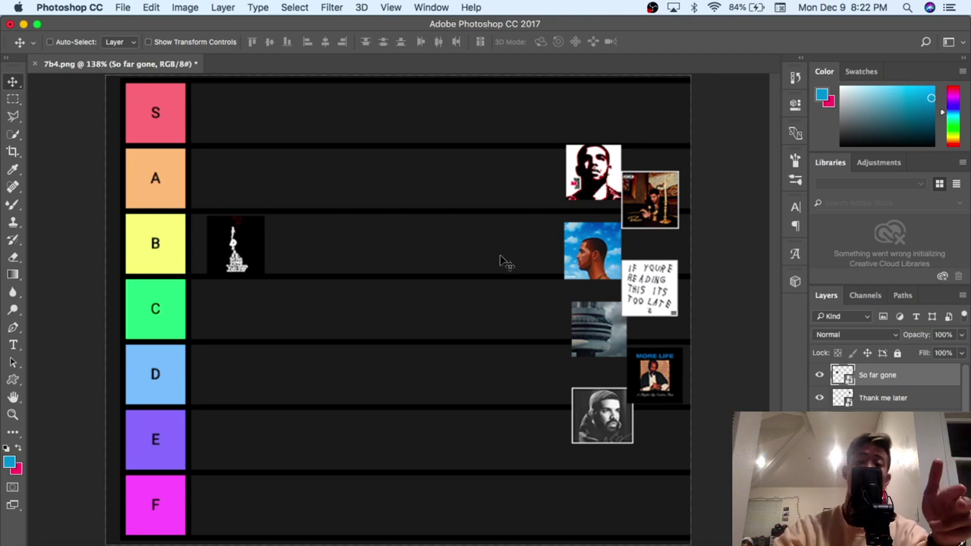
key(ctrl+Left)
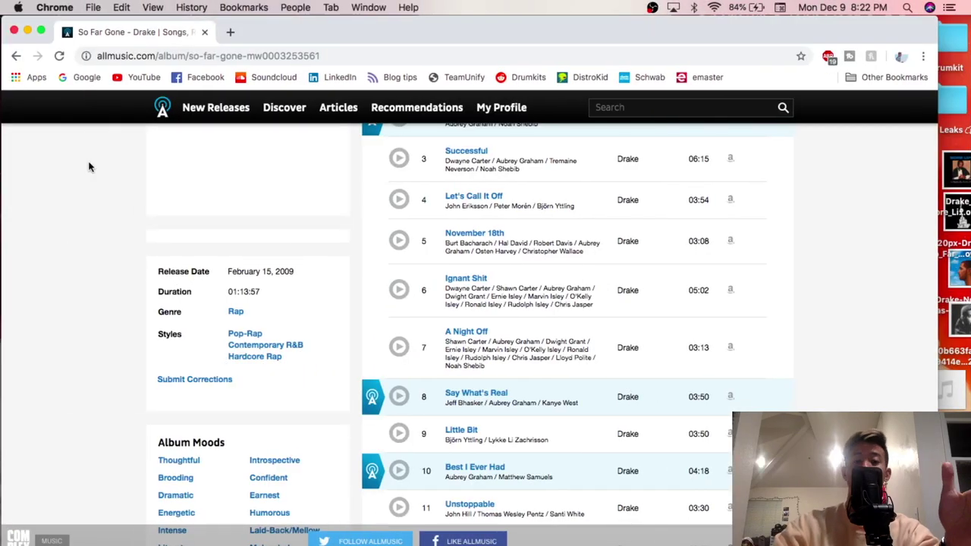
Step: Return to Drake's discography and open the Thank Me Later album page
click(17, 57)
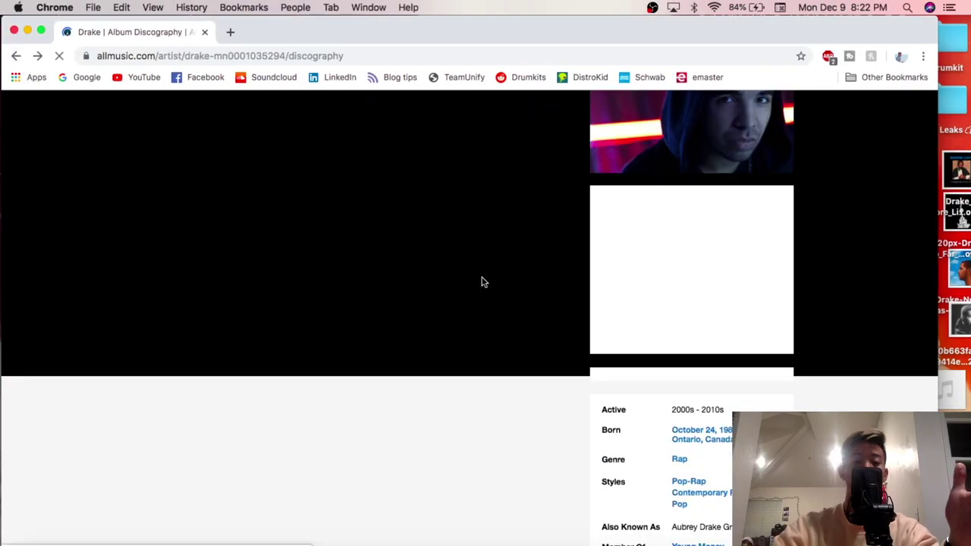
scroll(306, 338, down, 3)
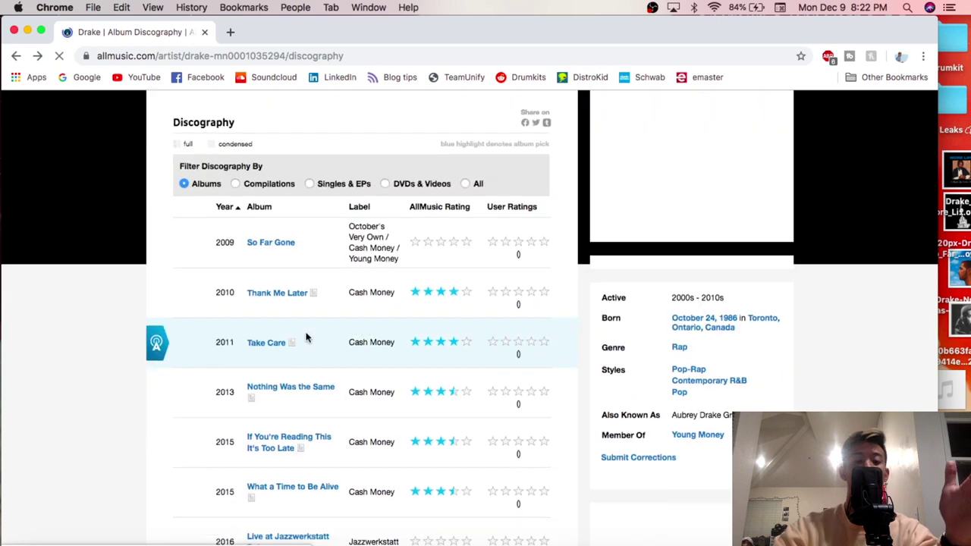
click(275, 297)
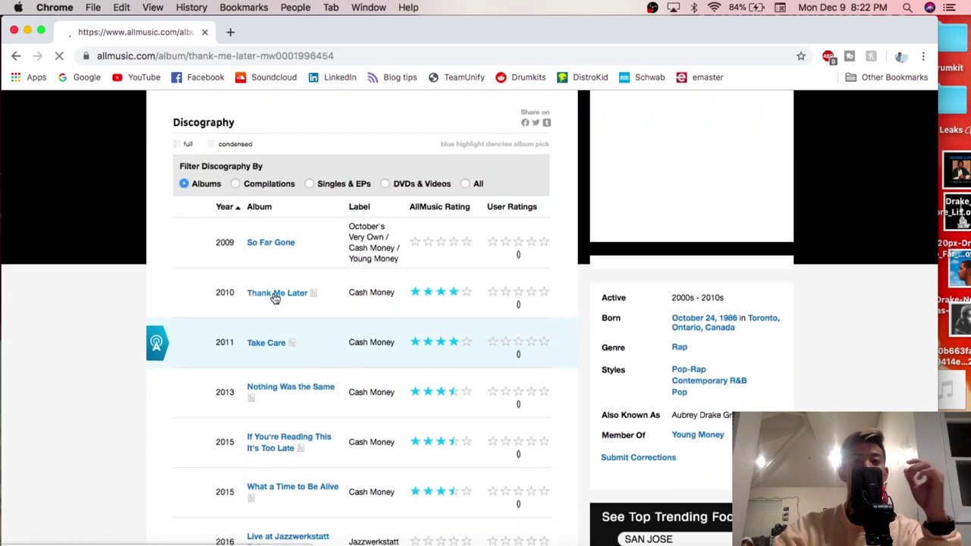
Step: Scroll through the full Thank Me Later track listing
scroll(549, 421, down, 10)
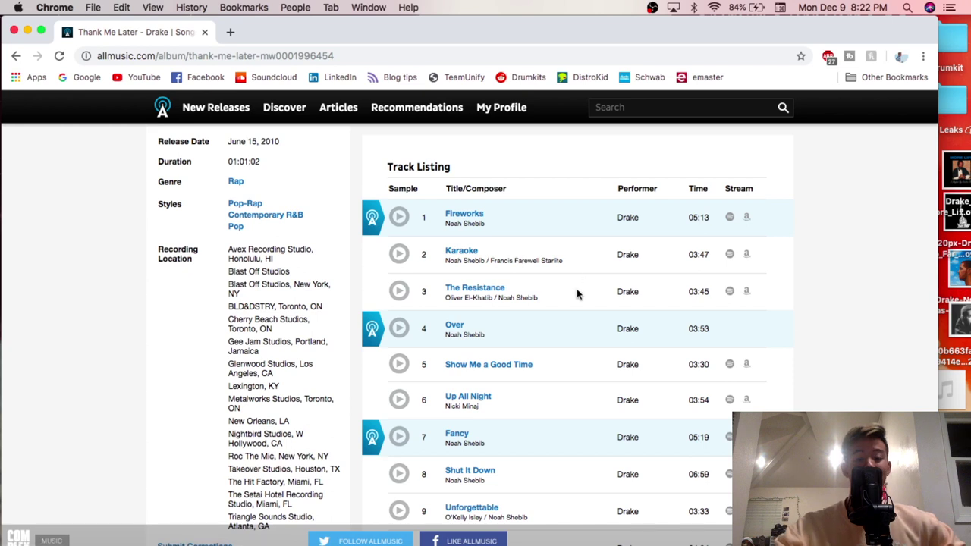
scroll(577, 294, down, 3)
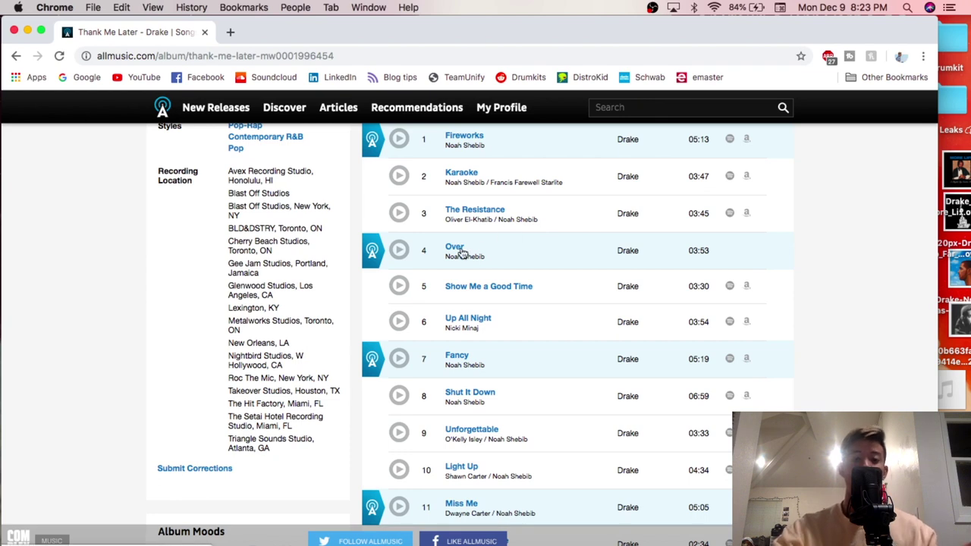
scroll(538, 216, down, 1)
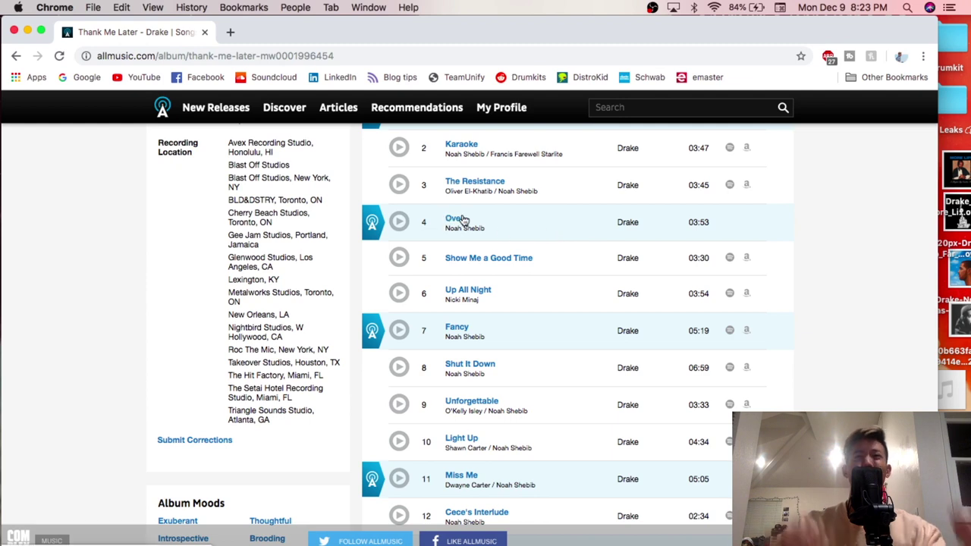
mouse_move(459, 218)
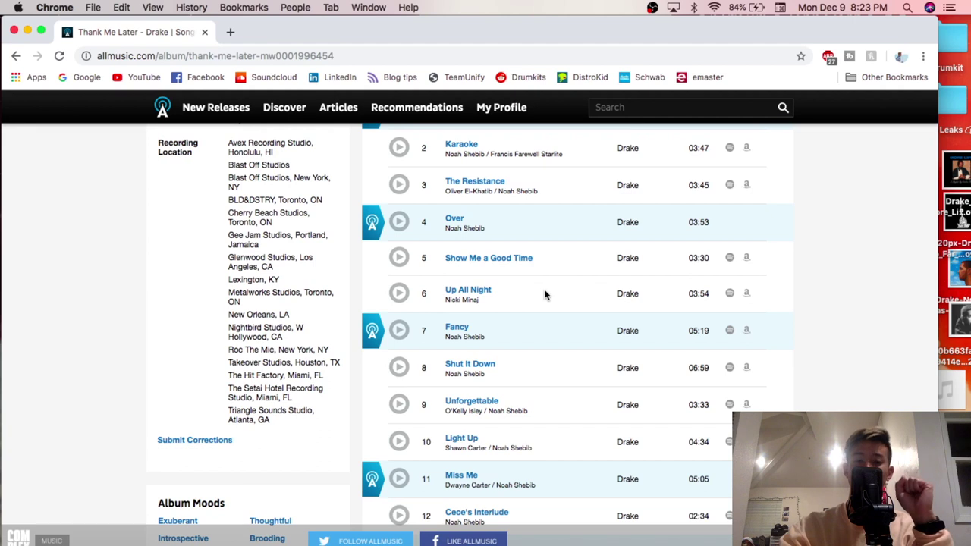
scroll(544, 294, down, 2)
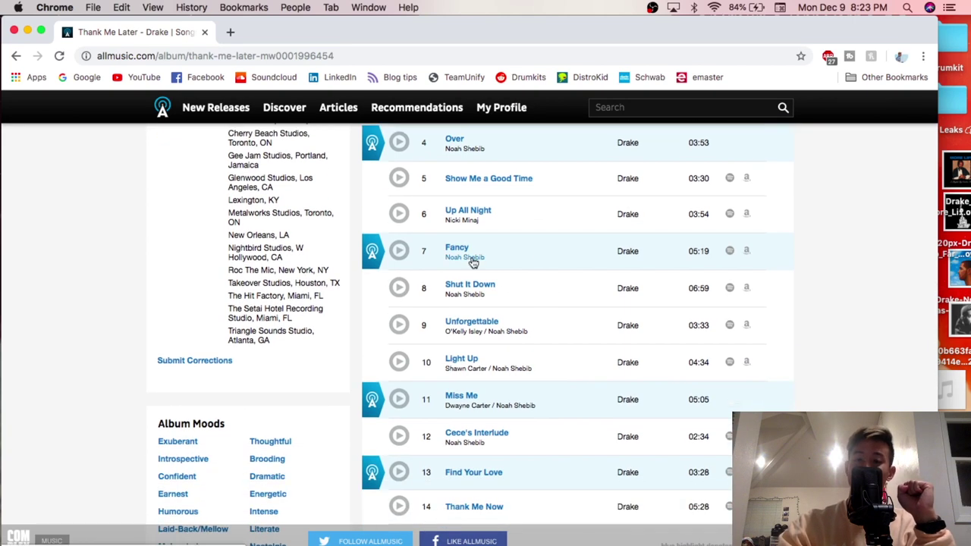
mouse_move(471, 289)
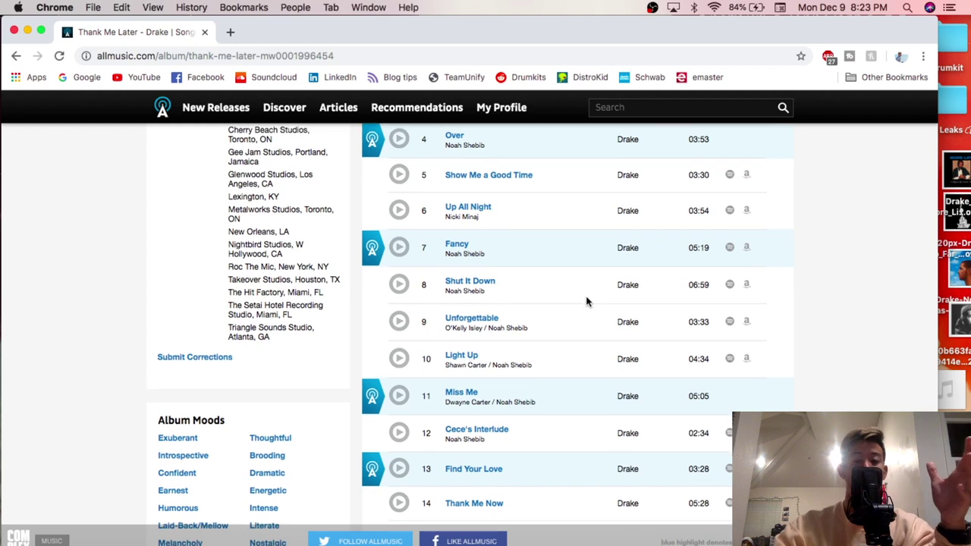
scroll(587, 302, down, 2)
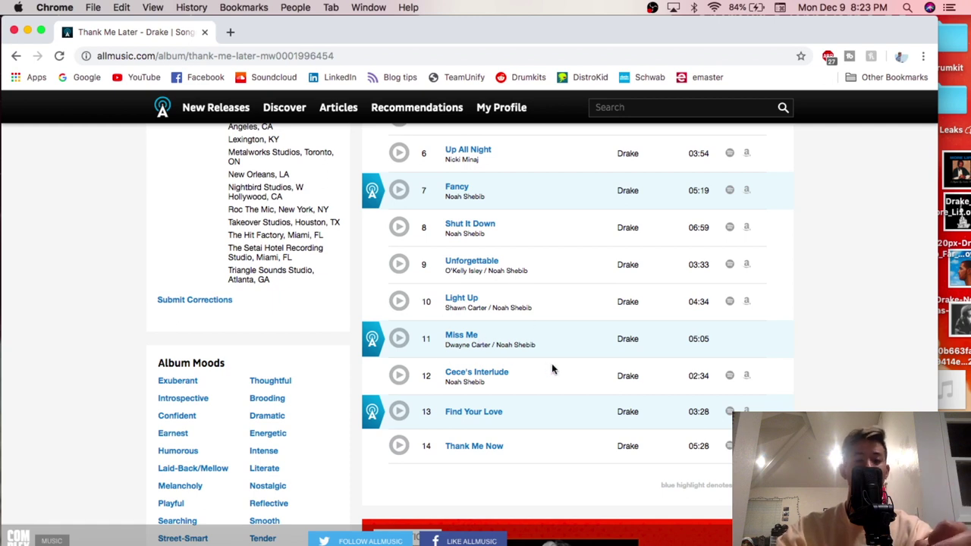
scroll(534, 420, up, 4)
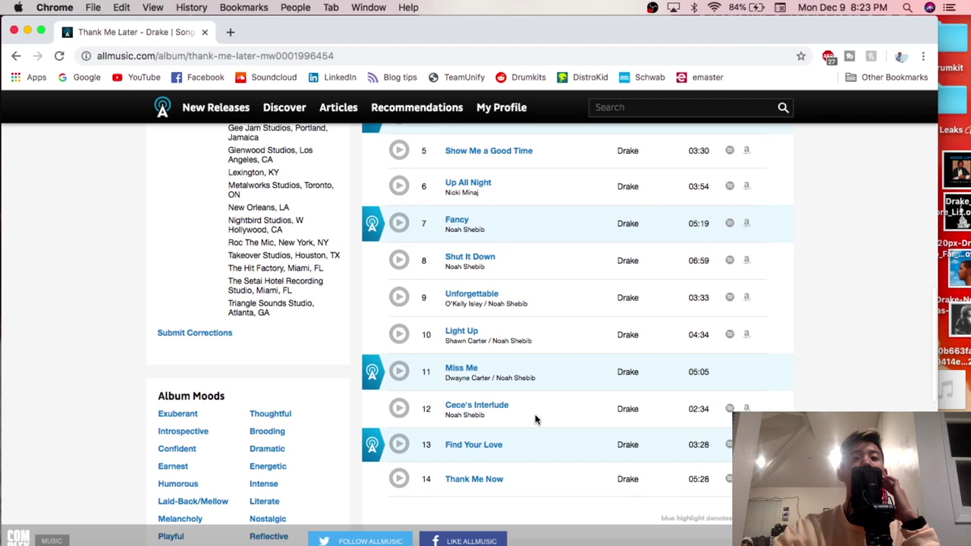
scroll(535, 419, down, 3)
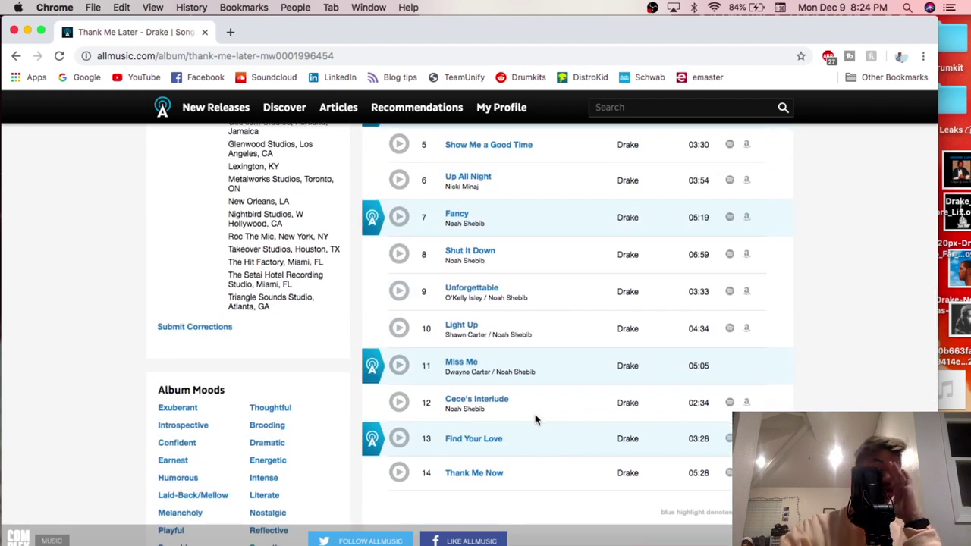
scroll(541, 380, up, 1)
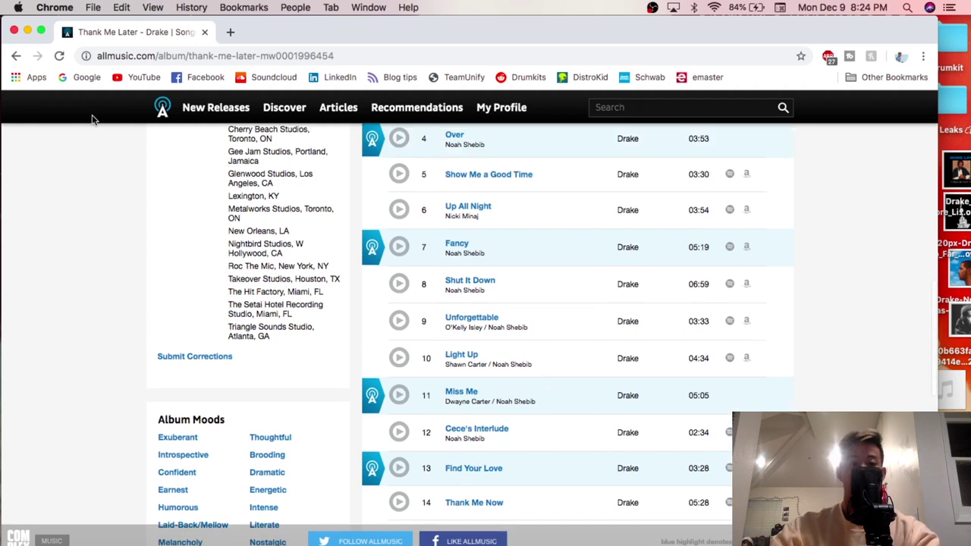
Step: Drop the So Far Gone cover to the C row and move Thank Me Later into the B row
click(16, 57)
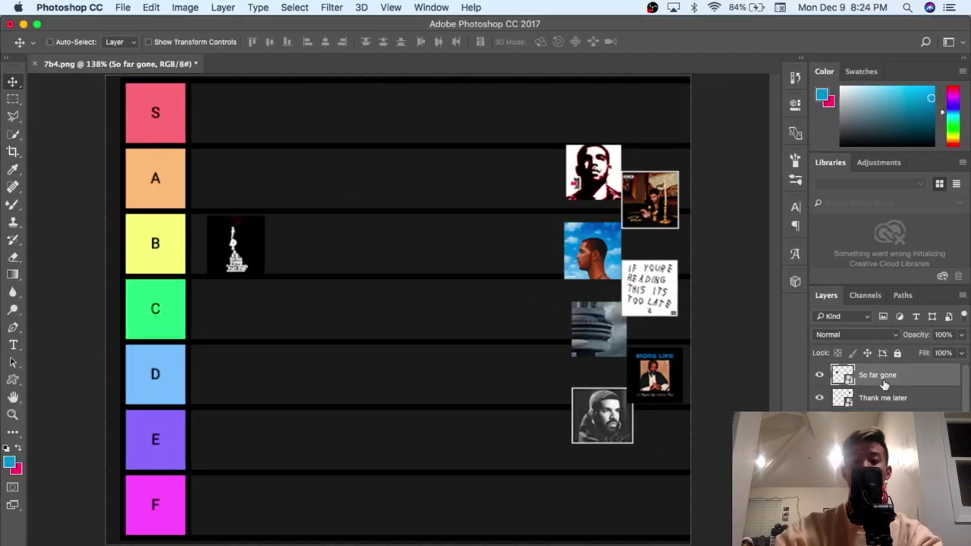
drag(245, 248, 242, 311)
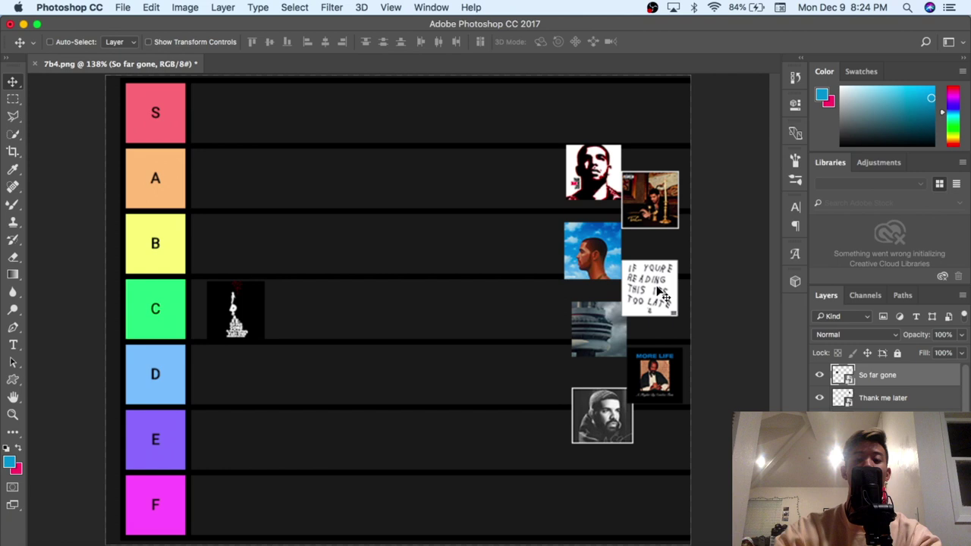
click(880, 398)
drag(588, 171, 229, 240)
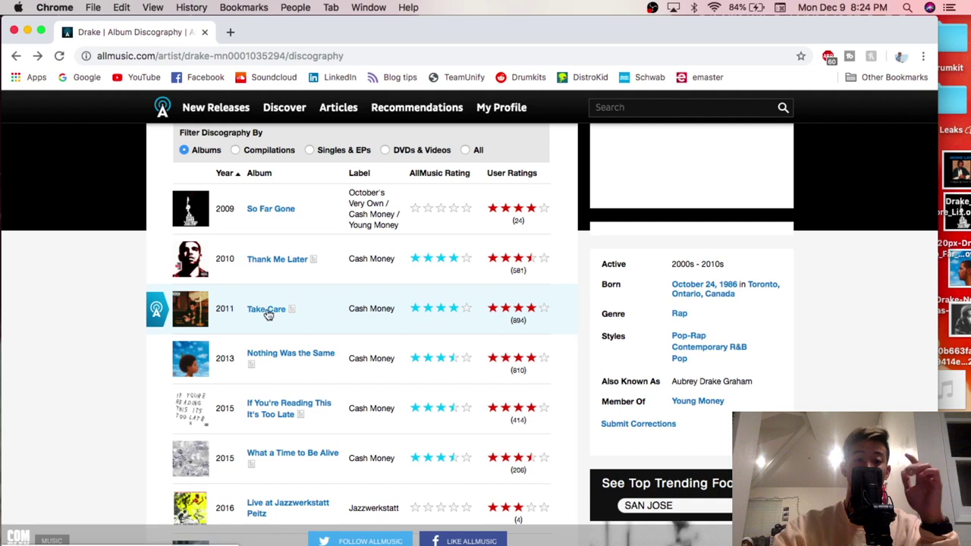
Step: Open the Take Care album page and scroll down to its track listing
mouse_move(267, 315)
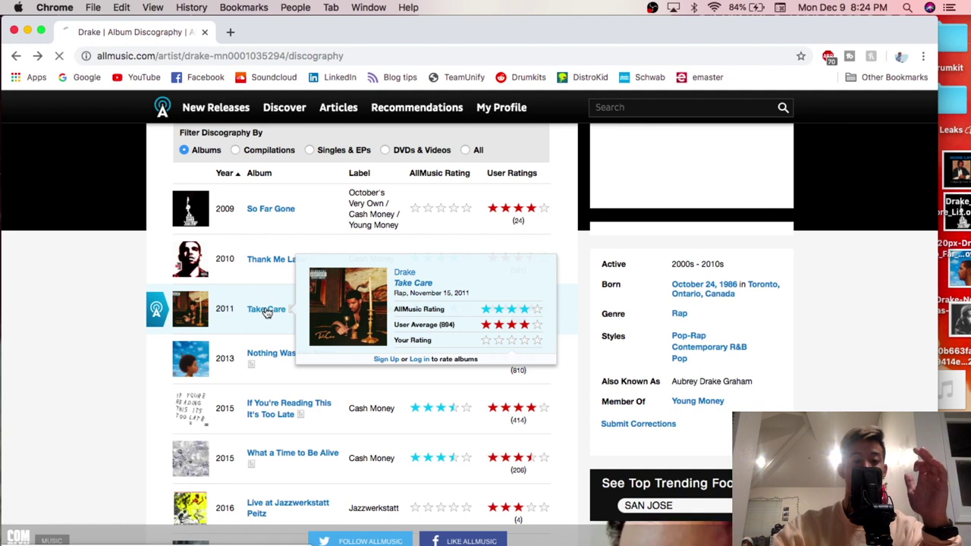
click(267, 311)
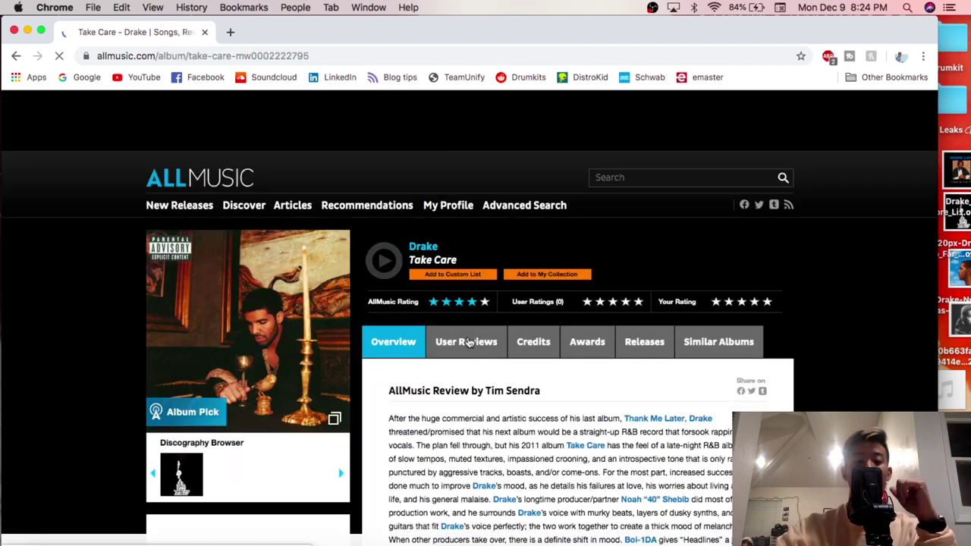
scroll(561, 380, down, 10)
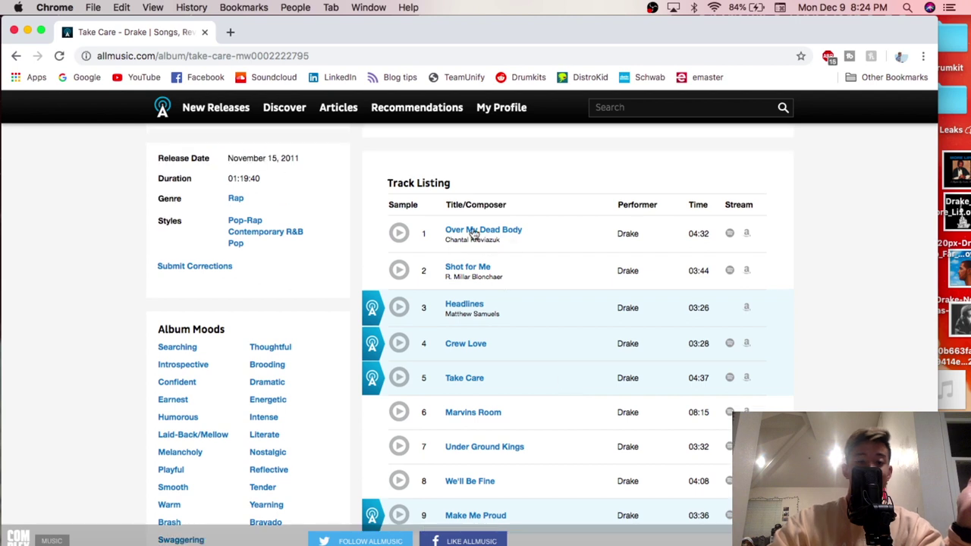
mouse_move(471, 232)
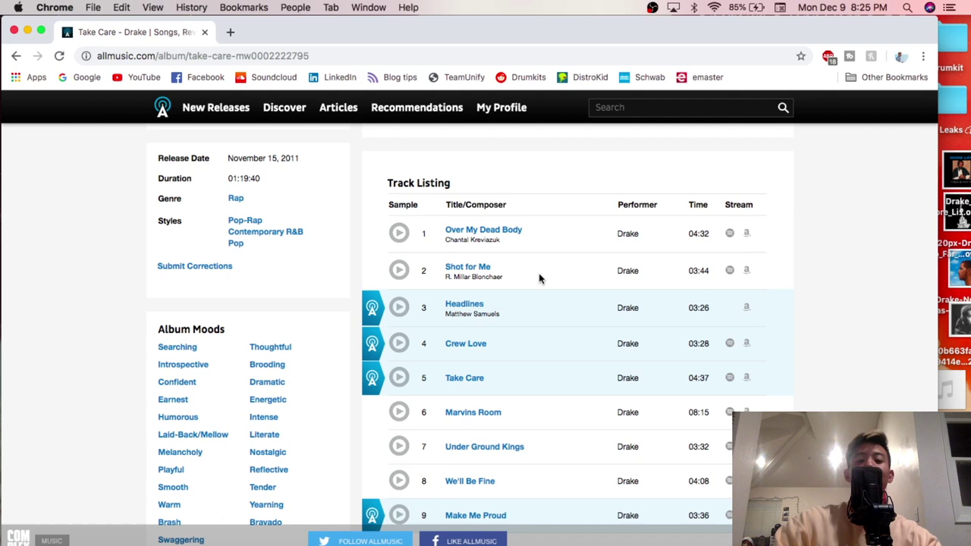
Step: Scroll through the rest of the Take Care track listing down to track 17, The Ride
scroll(550, 304, down, 1)
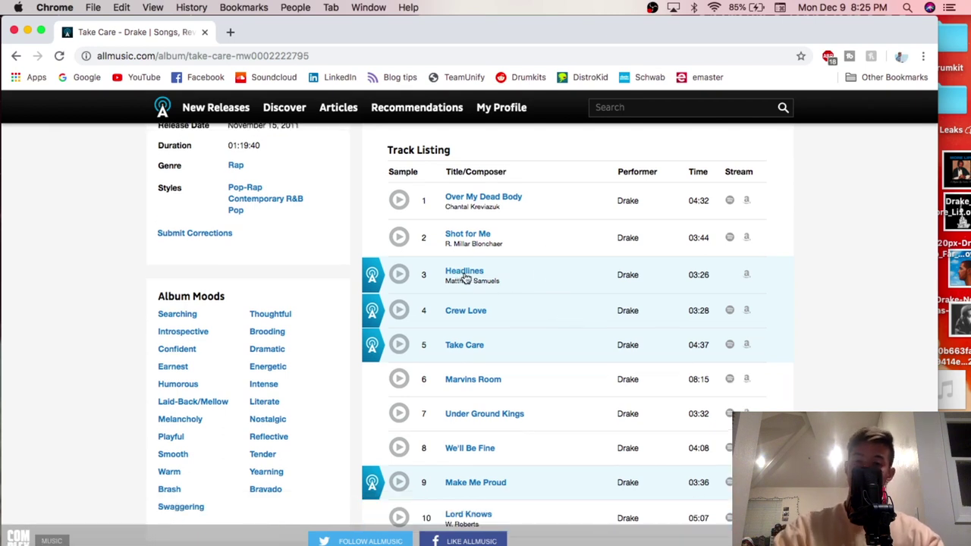
scroll(534, 309, down, 1)
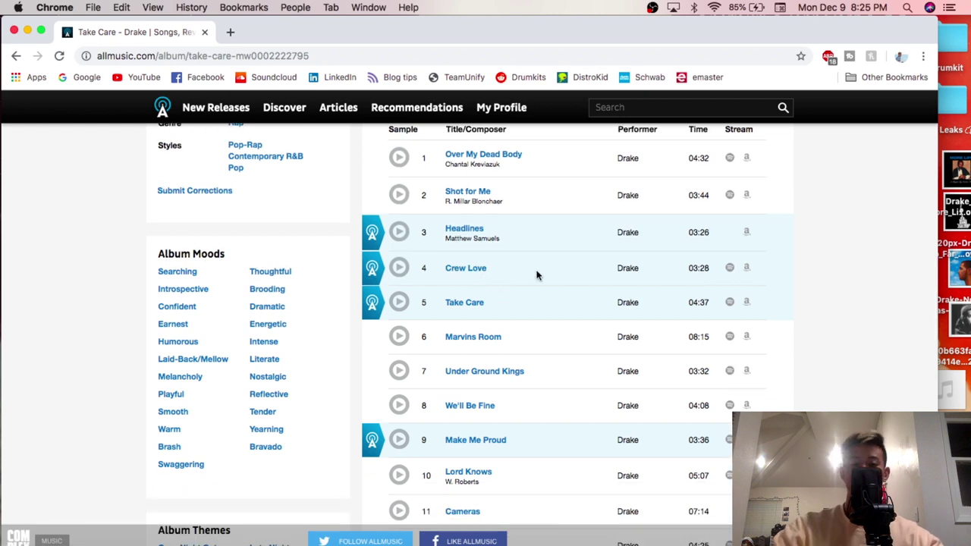
scroll(536, 275, down, 2)
scroll(523, 249, down, 2)
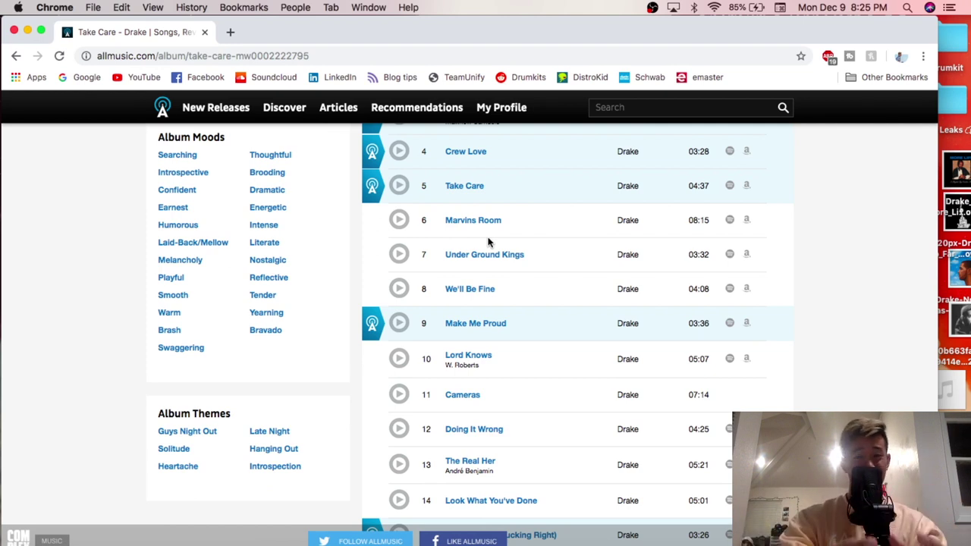
scroll(489, 243, down, 2)
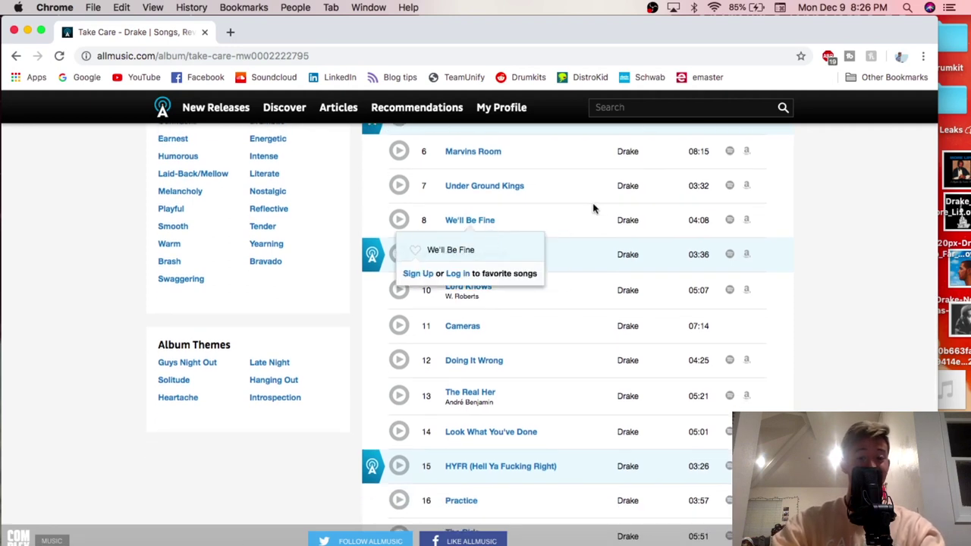
scroll(585, 212, down, 1)
scroll(585, 211, down, 1)
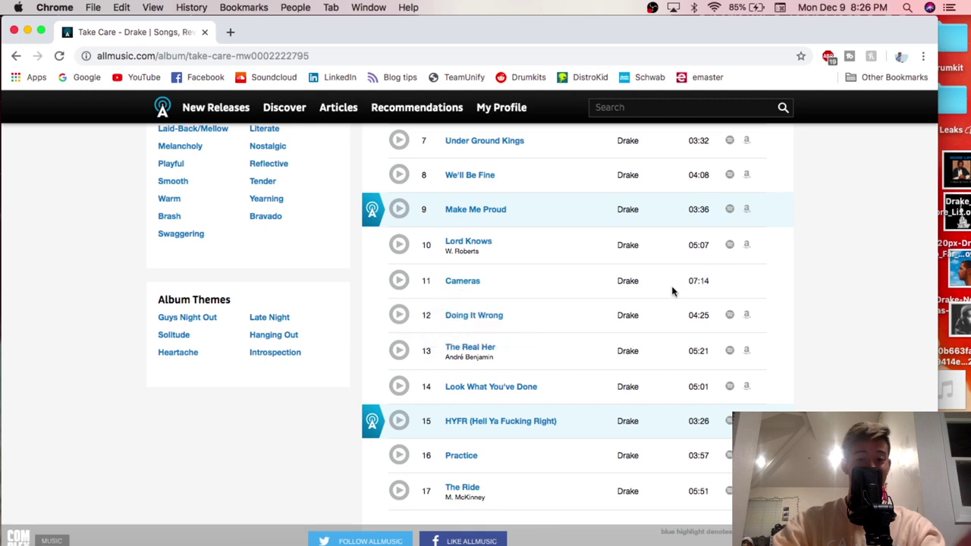
scroll(552, 296, down, 1)
scroll(552, 296, down, 1)
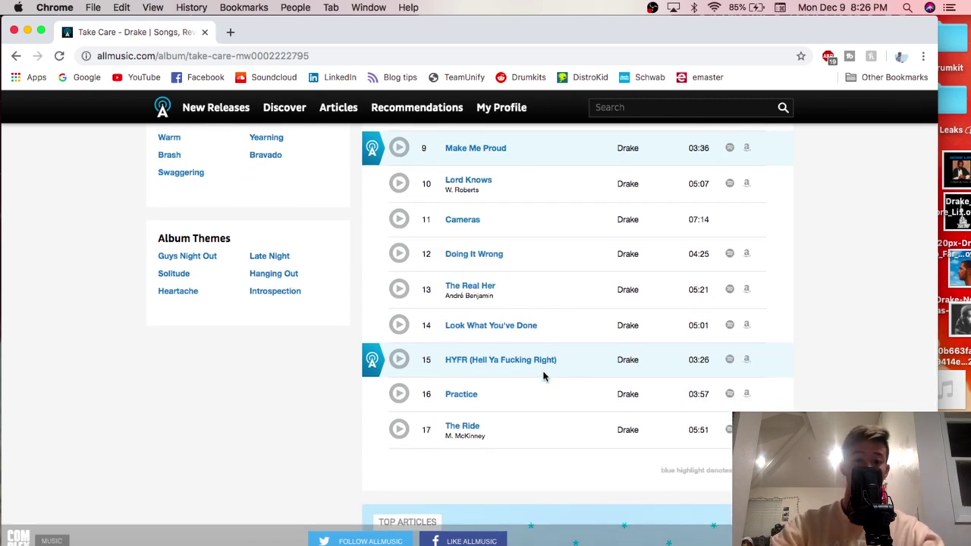
scroll(525, 400, down, 1)
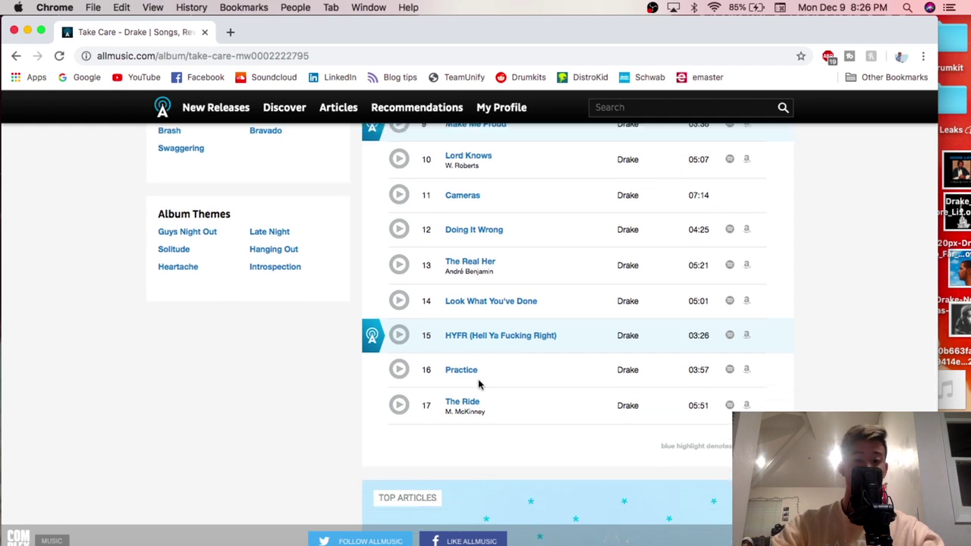
scroll(538, 398, up, 2)
scroll(538, 398, up, 5)
scroll(539, 398, down, 6)
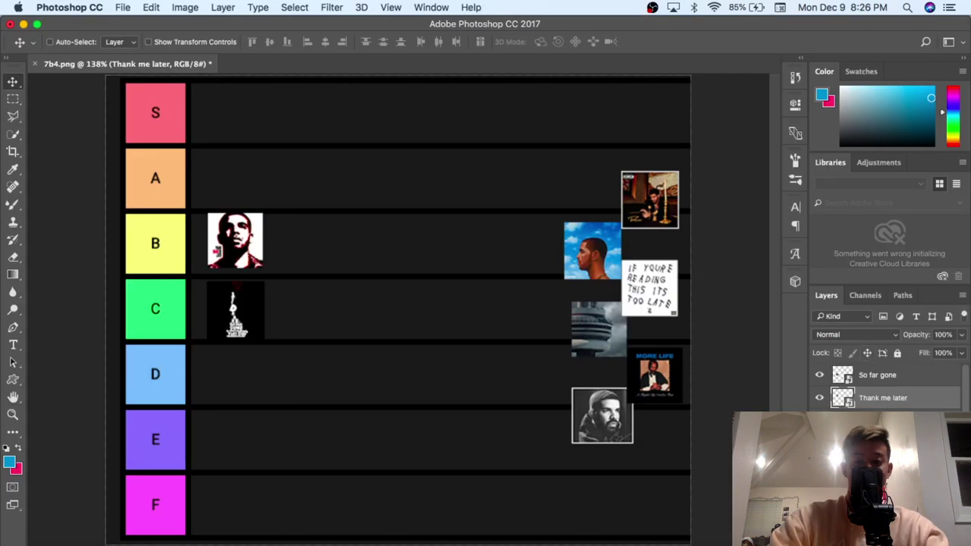
Step: Place the Take Care cover at the start of the S row, then return to Chrome
mouse_move(595, 205)
mouse_down()
mouse_move(544, 184)
mouse_move(241, 122)
mouse_up()
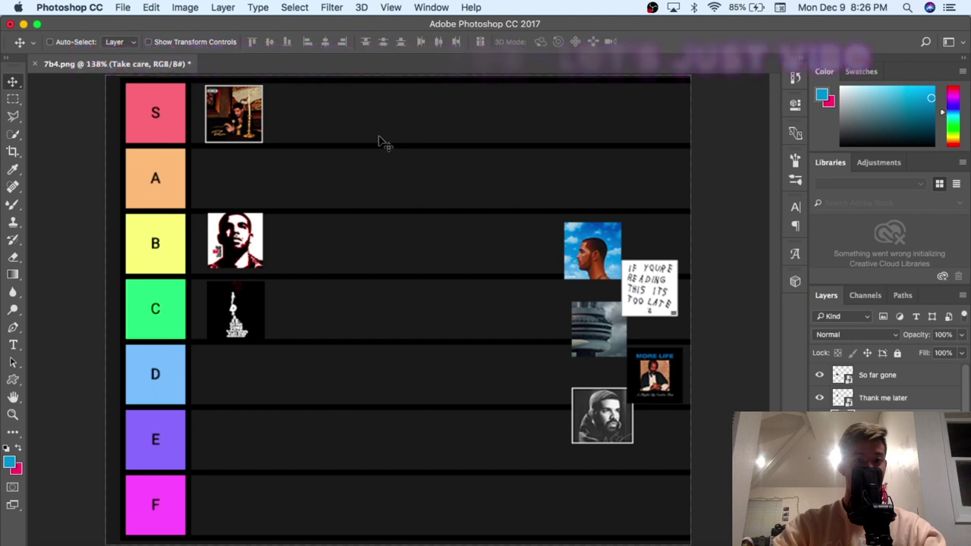
key(super+Tab)
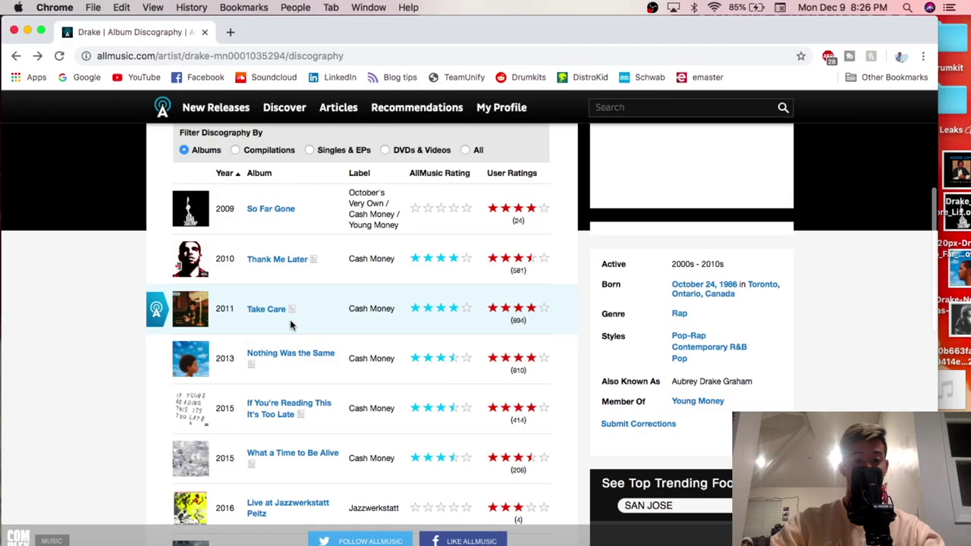
Step: Read the Nothing Was the Same review and 13-track listing, then return to the discography
click(269, 355)
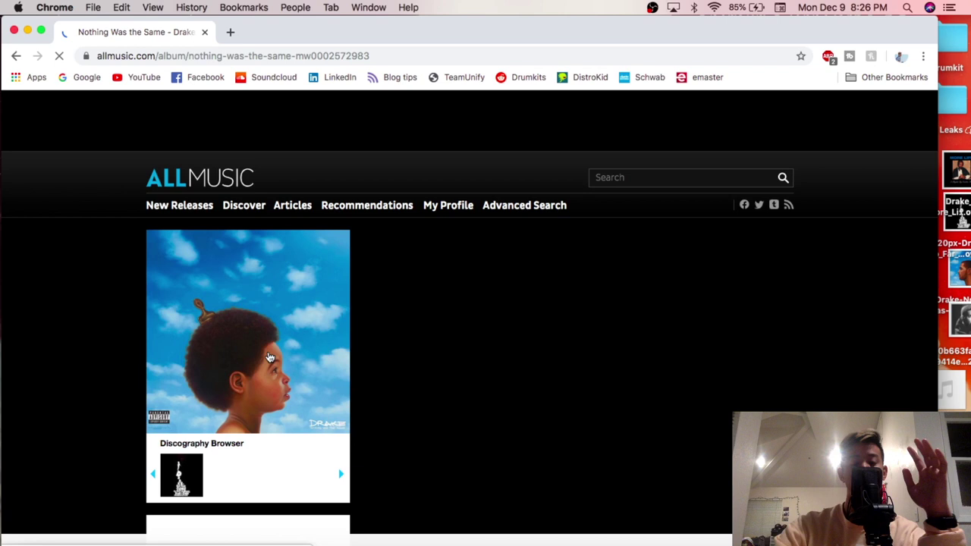
scroll(595, 400, down, 3)
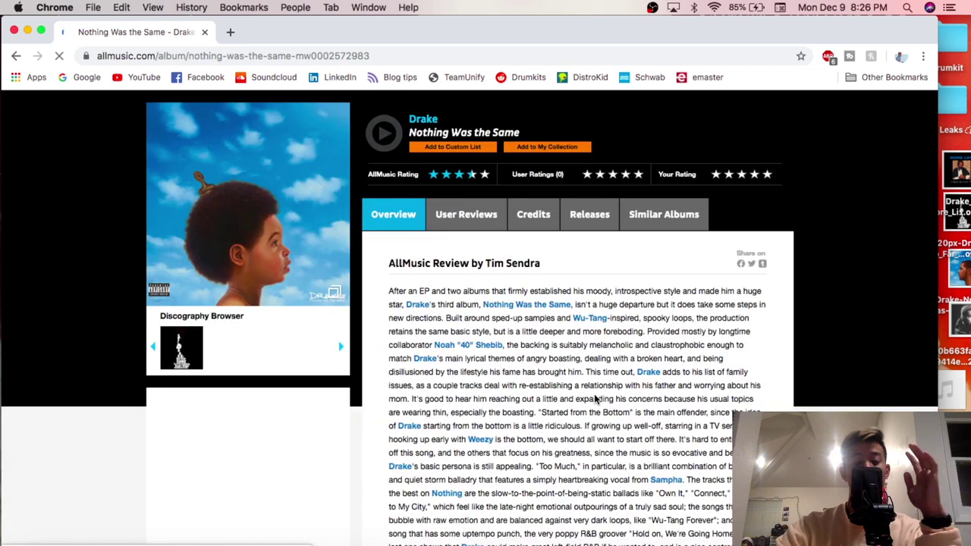
scroll(596, 400, down, 5)
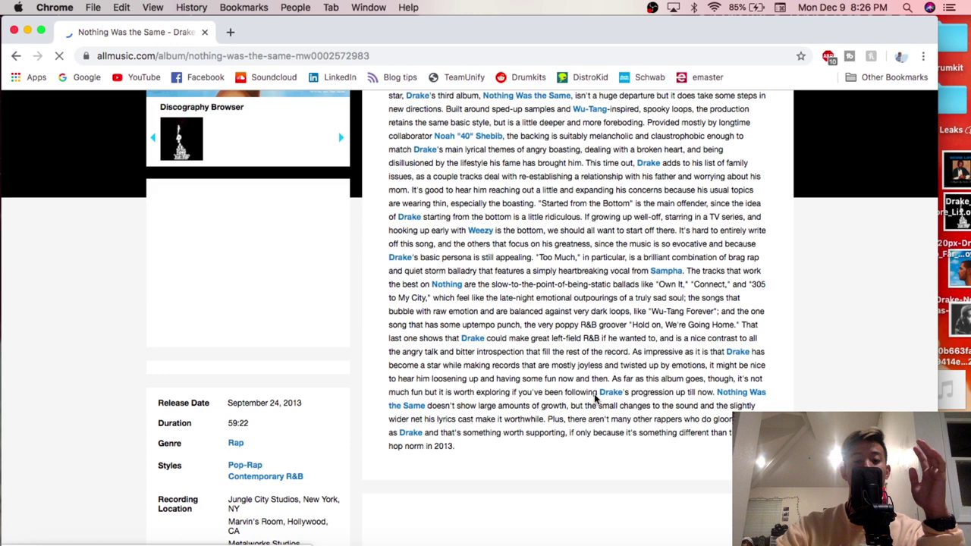
scroll(595, 400, down, 7)
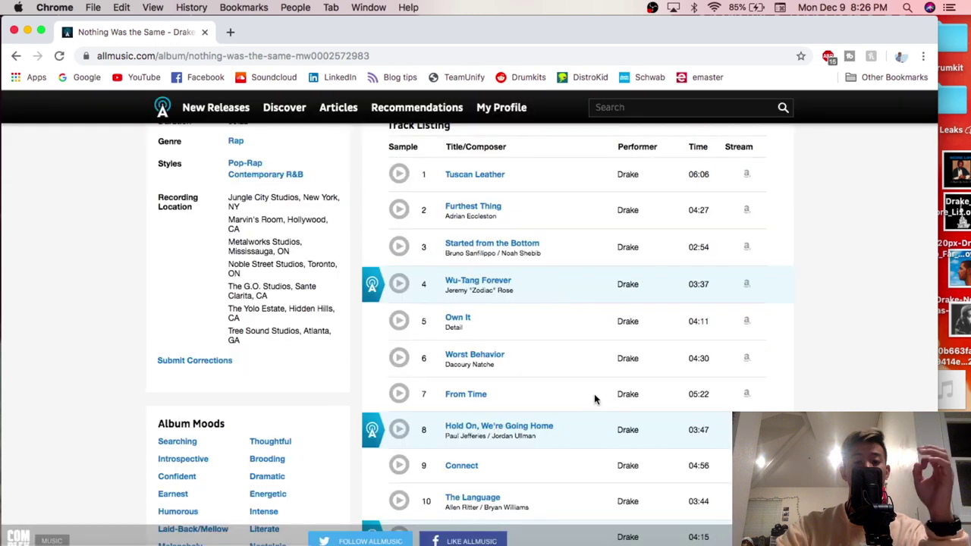
scroll(593, 393, up, 1)
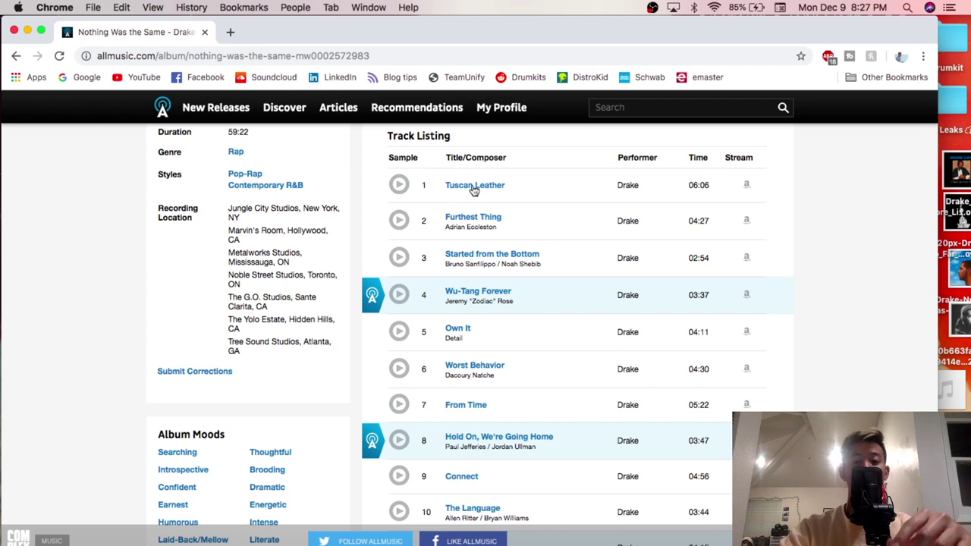
mouse_move(484, 194)
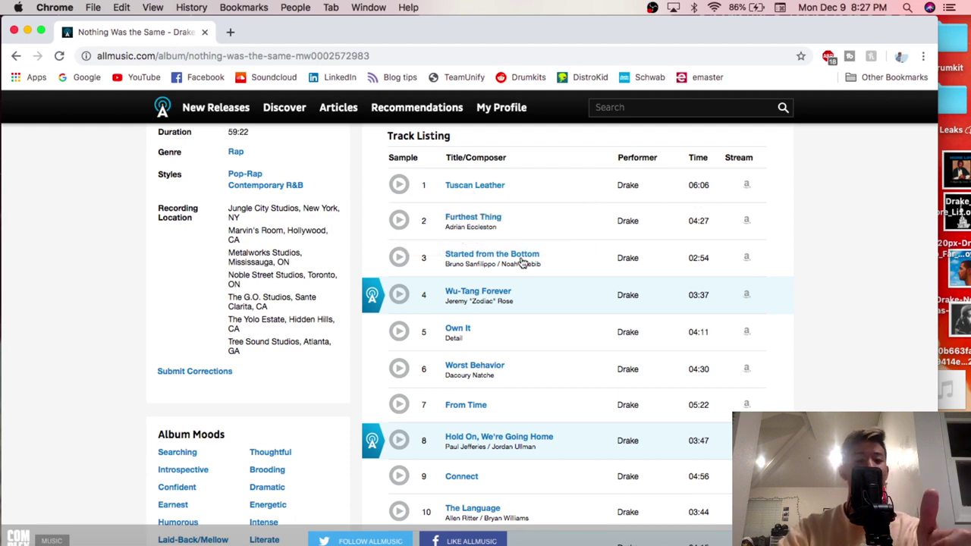
scroll(563, 267, down, 3)
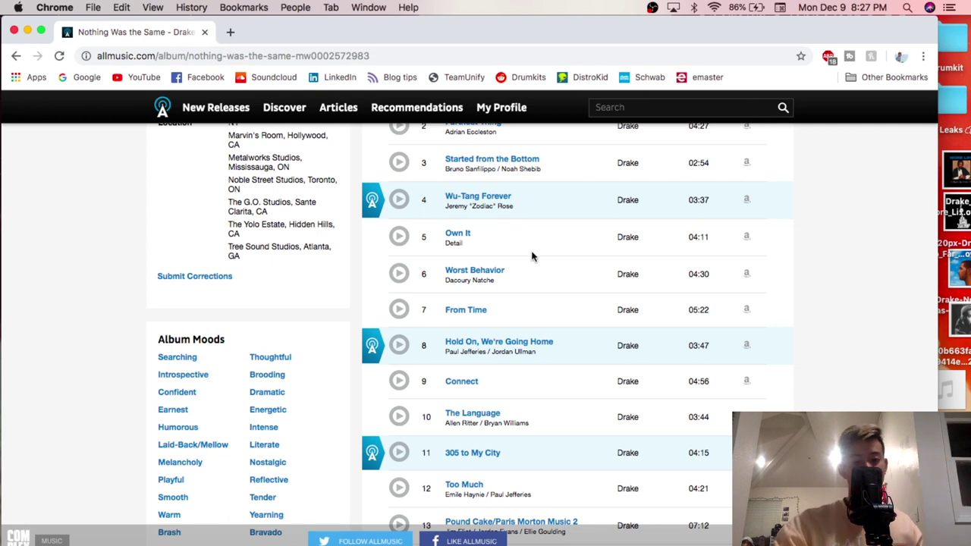
scroll(568, 278, down, 1)
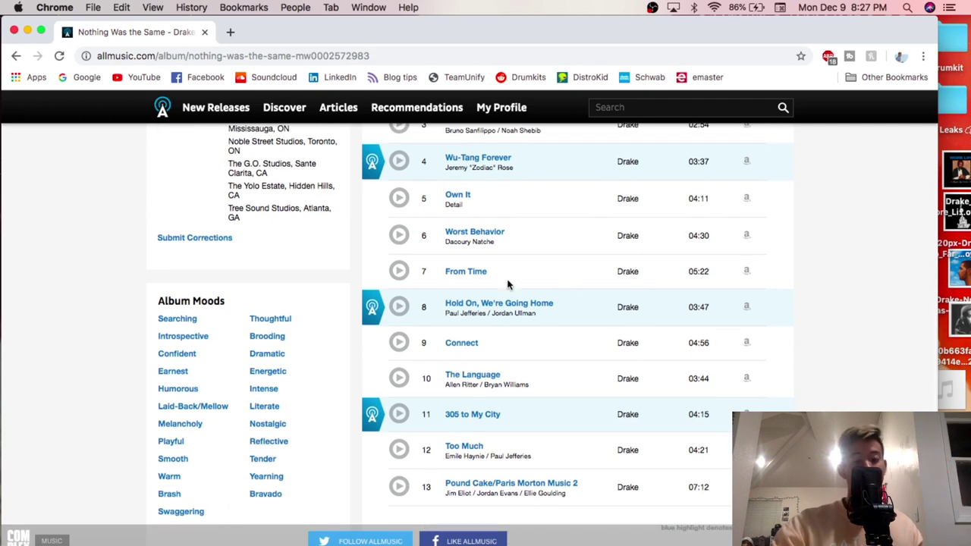
scroll(508, 284, down, 1)
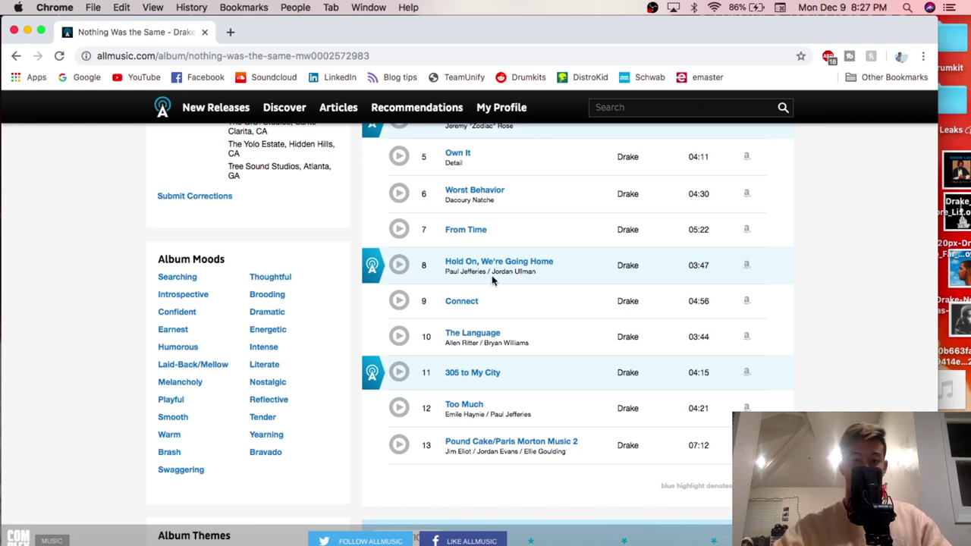
click(17, 57)
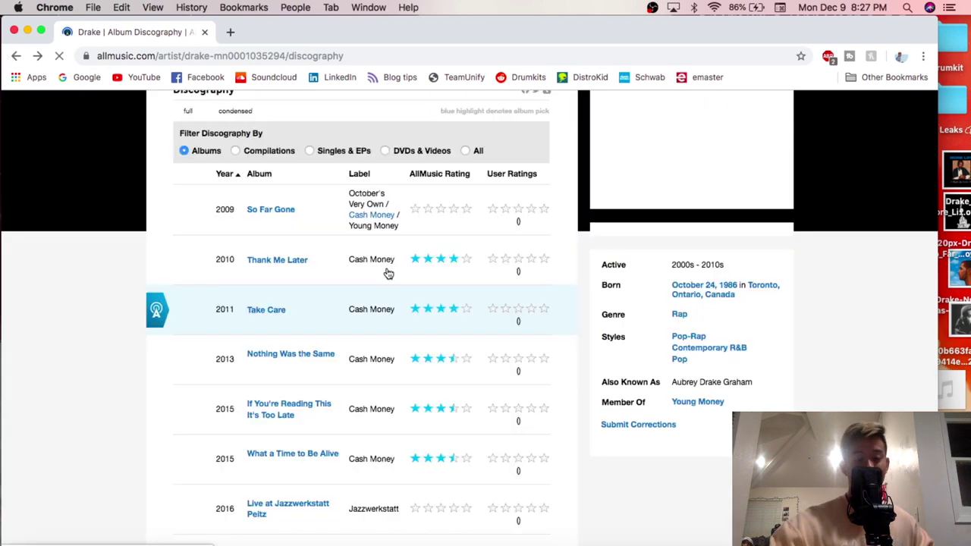
Step: Back in Photoshop, drag the Nothing Was the Same cover up toward the S row
key(super+Tab)
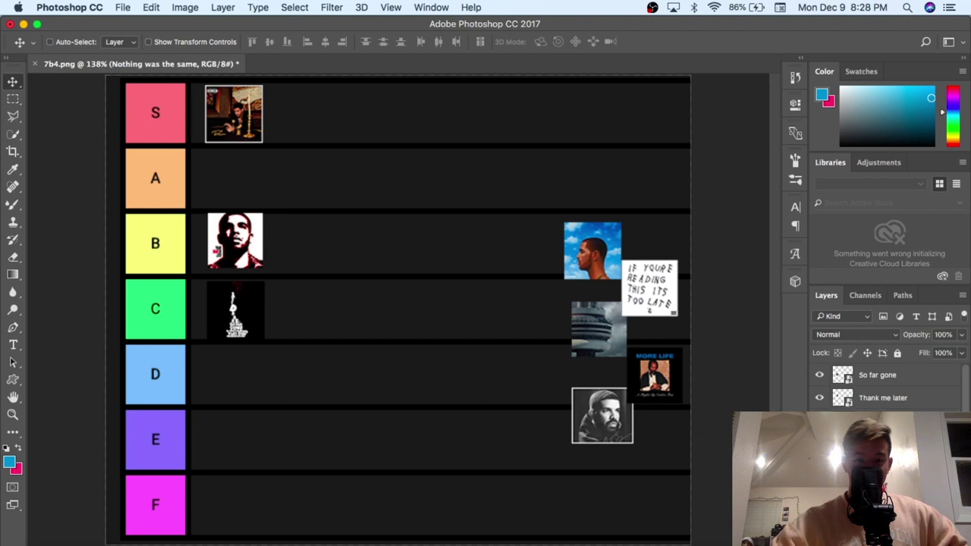
mouse_move(594, 260)
mouse_down()
mouse_move(468, 185)
mouse_move(331, 126)
mouse_move(309, 127)
mouse_move(320, 166)
mouse_move(311, 104)
mouse_up()
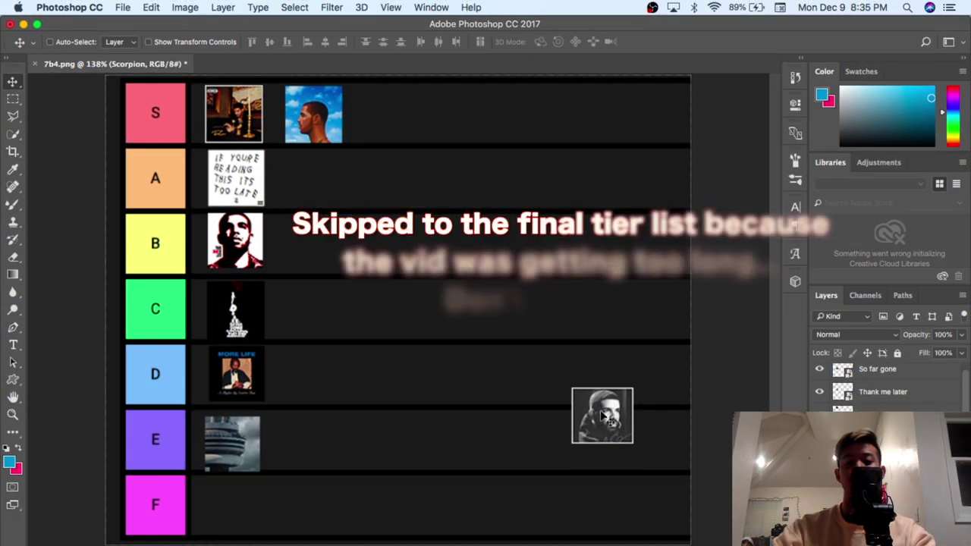
Step: Drag the Scorpion cover into the C row next to So Far Gone
mouse_move(597, 424)
mouse_down()
mouse_move(537, 390)
mouse_move(347, 372)
mouse_move(310, 317)
mouse_up()
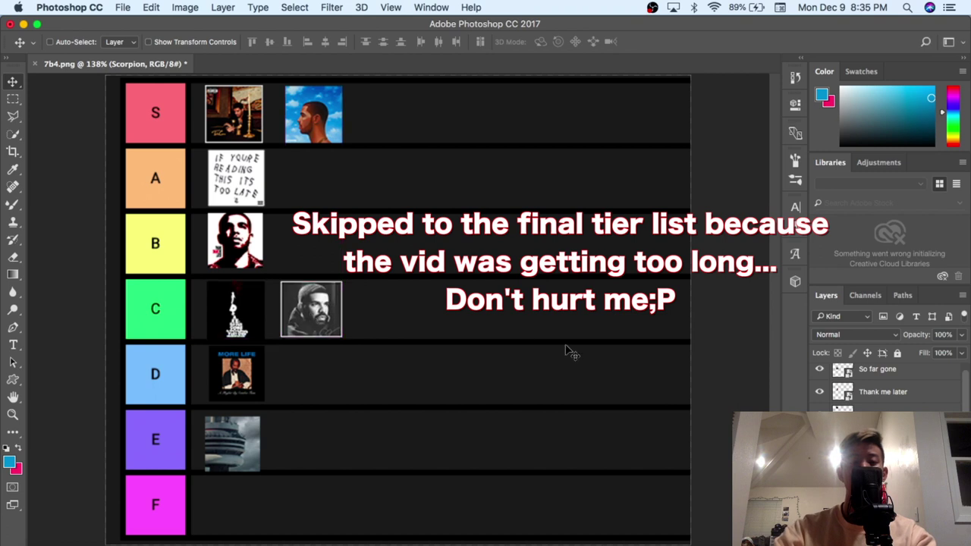